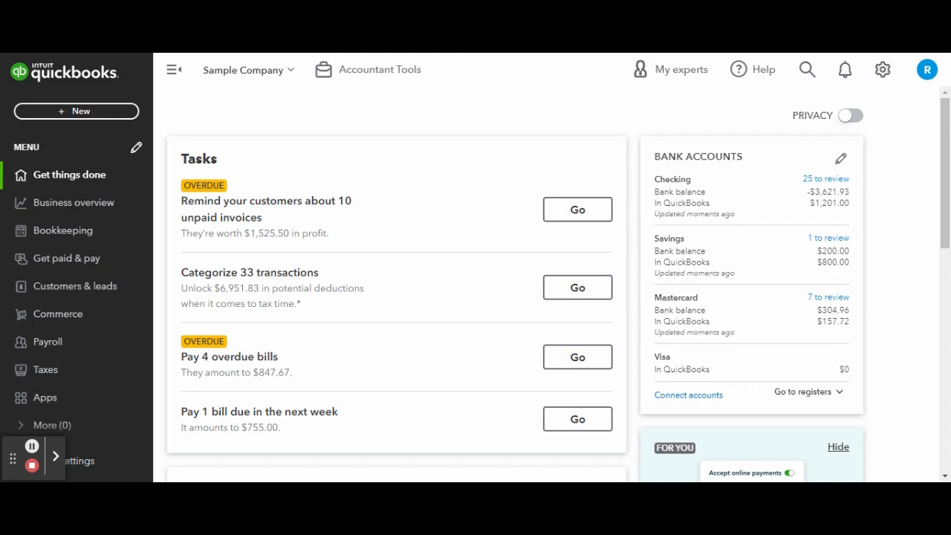
In Account and Settings, change the company name to 'Sterling Café'
left_click(883, 70)
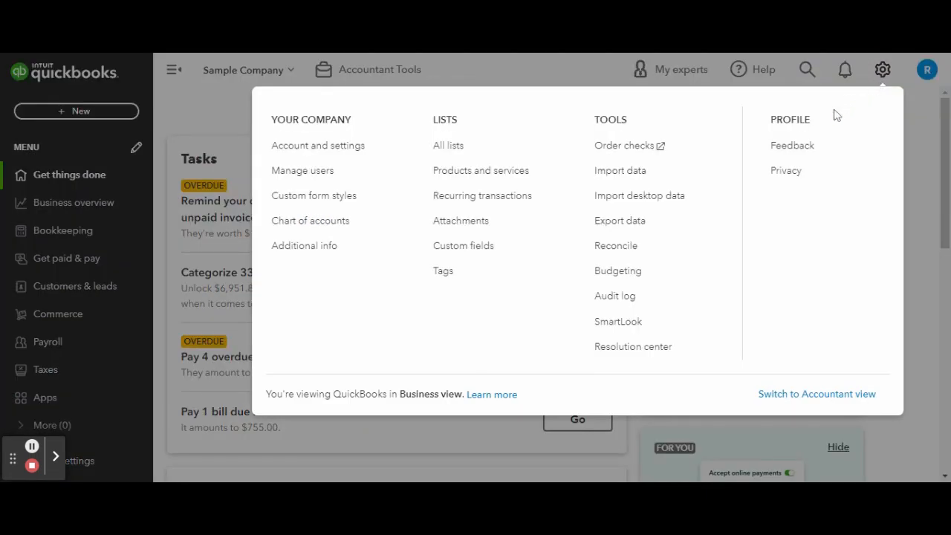
left_click(348, 145)
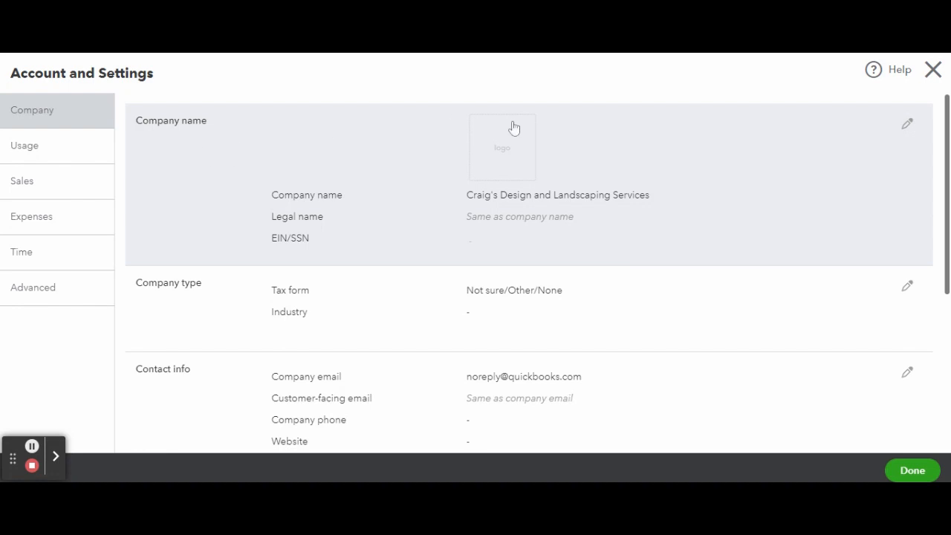
left_click(906, 128)
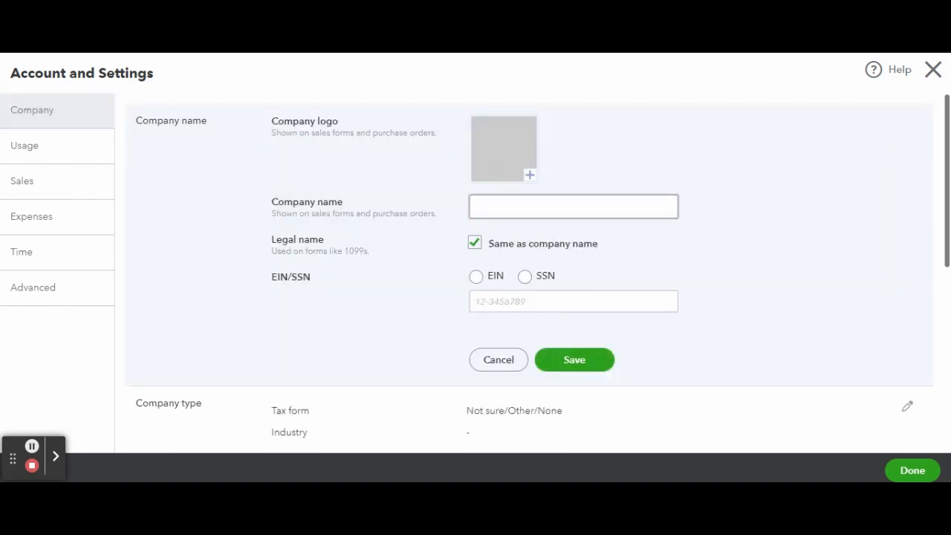
left_click(515, 212)
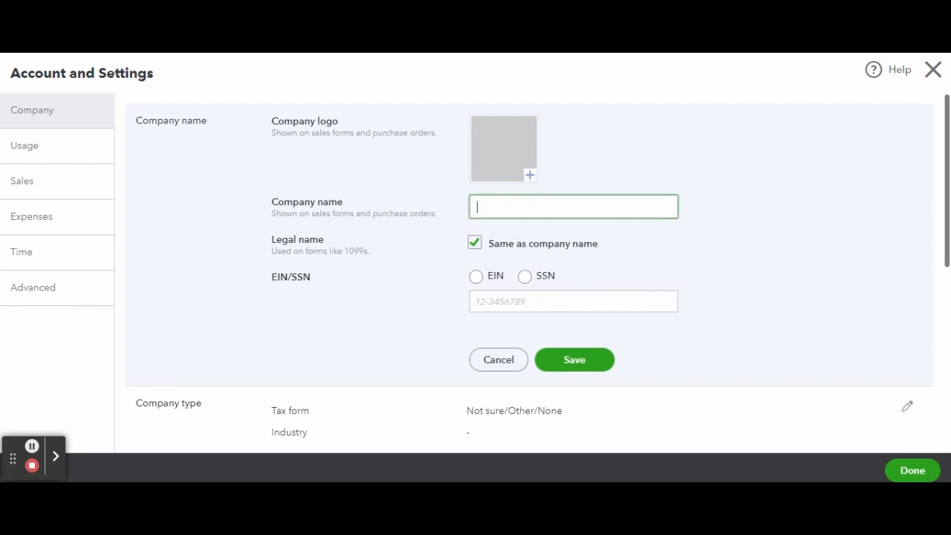
type("Sterling Cafe")
double_click(523, 206)
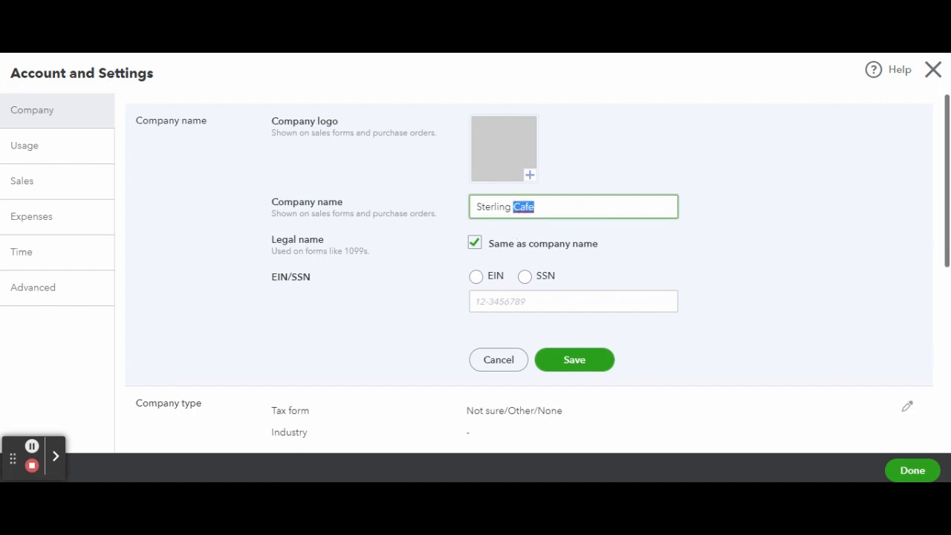
type("Café")
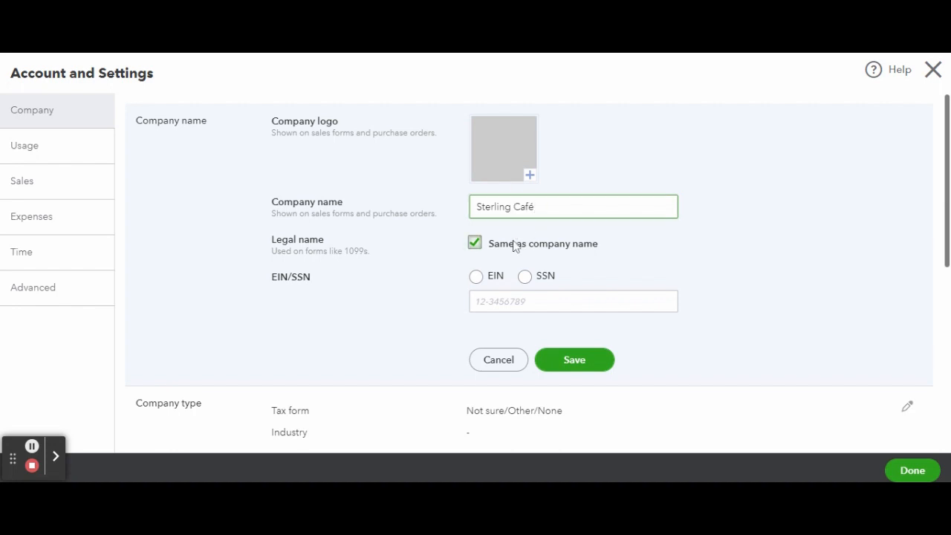
Choose EIN as the tax ID type, enter the company's EIN and save
left_click(476, 277)
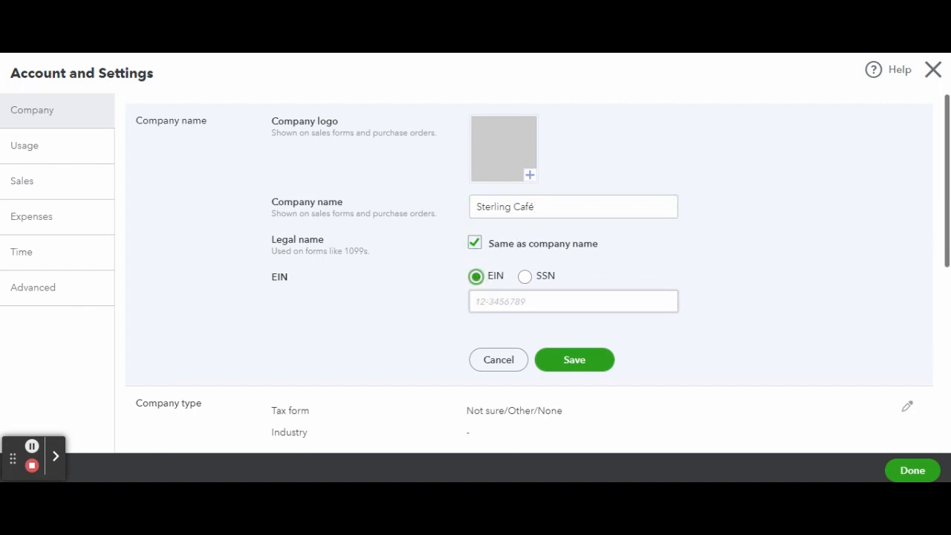
left_click(479, 301)
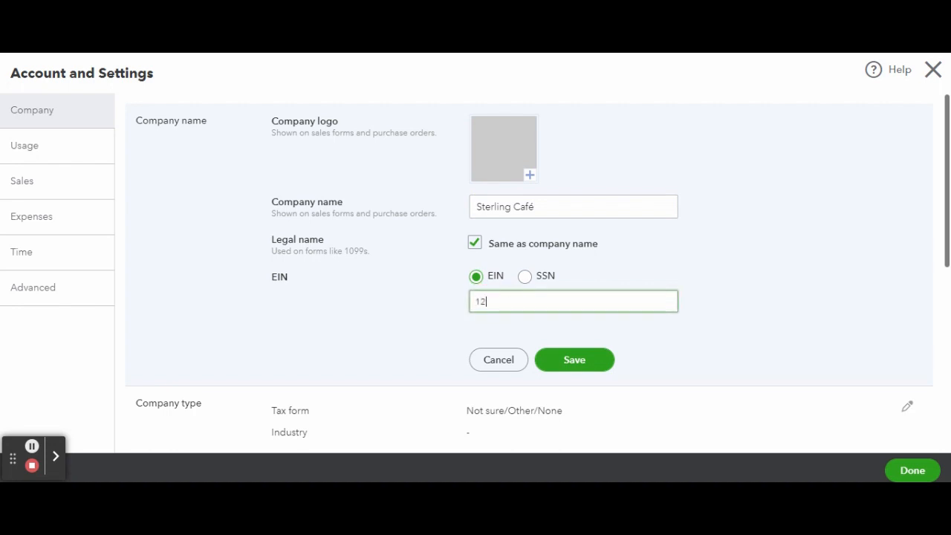
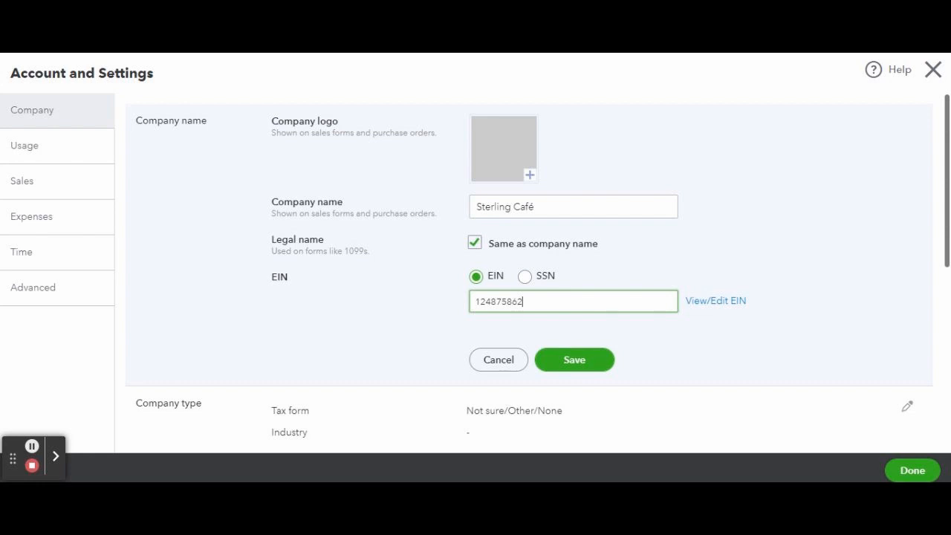
left_click(557, 362)
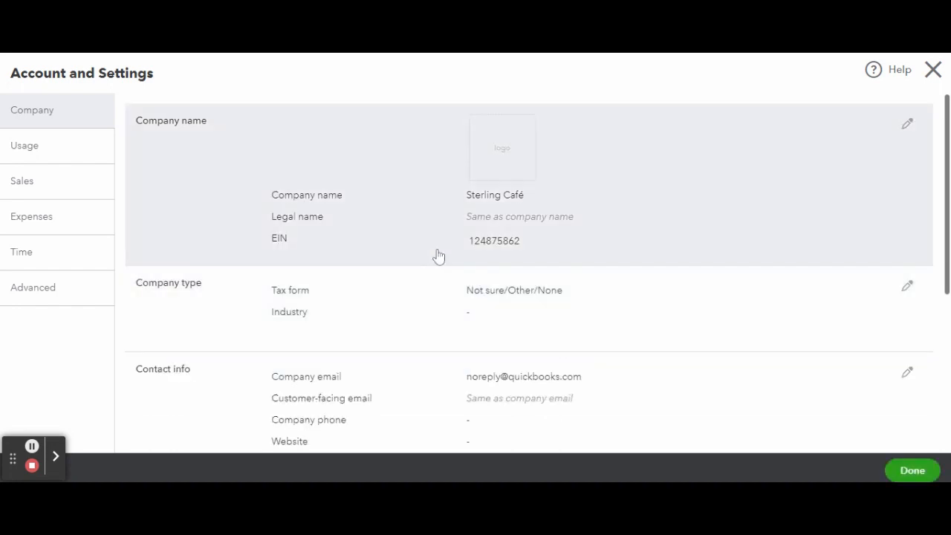
Edit the Company type section and display the Tax form dropdown choices
scroll(446, 264, "down", 1)
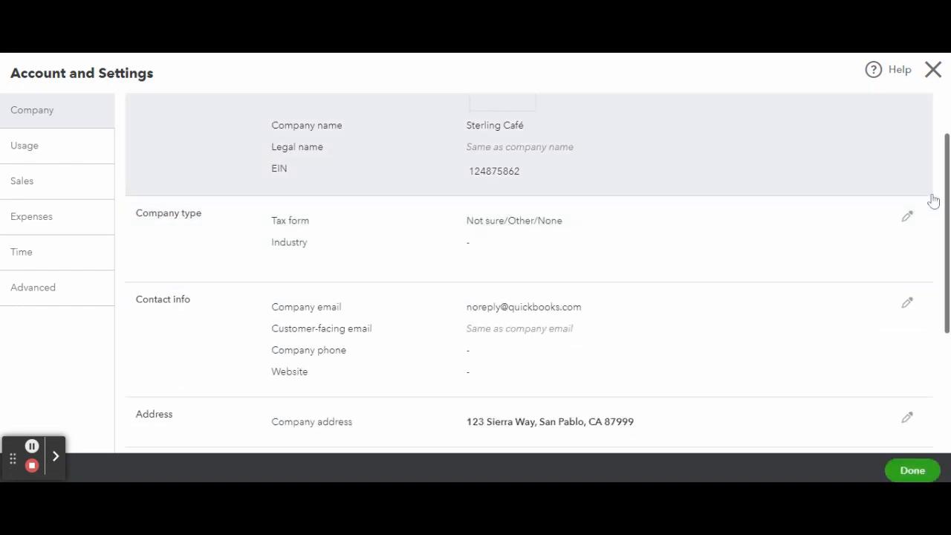
left_click(908, 216)
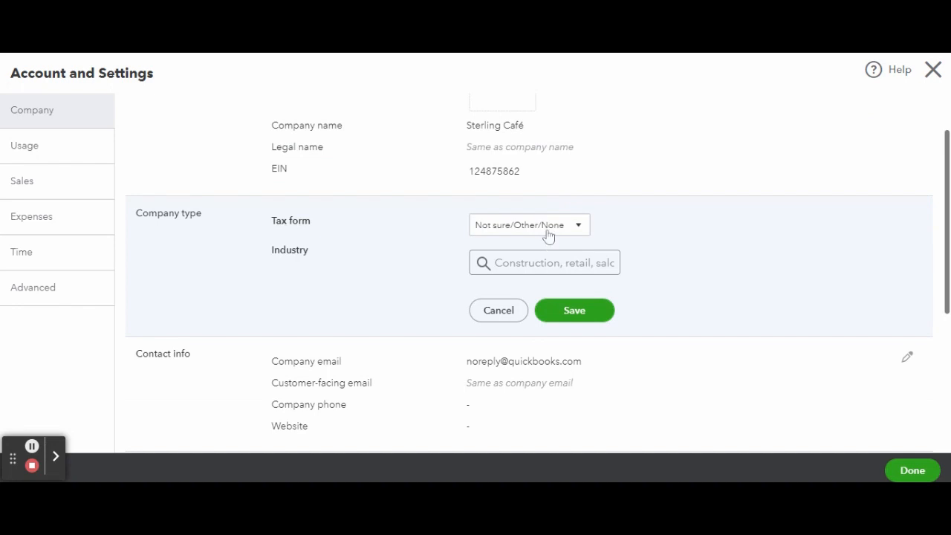
left_click(548, 233)
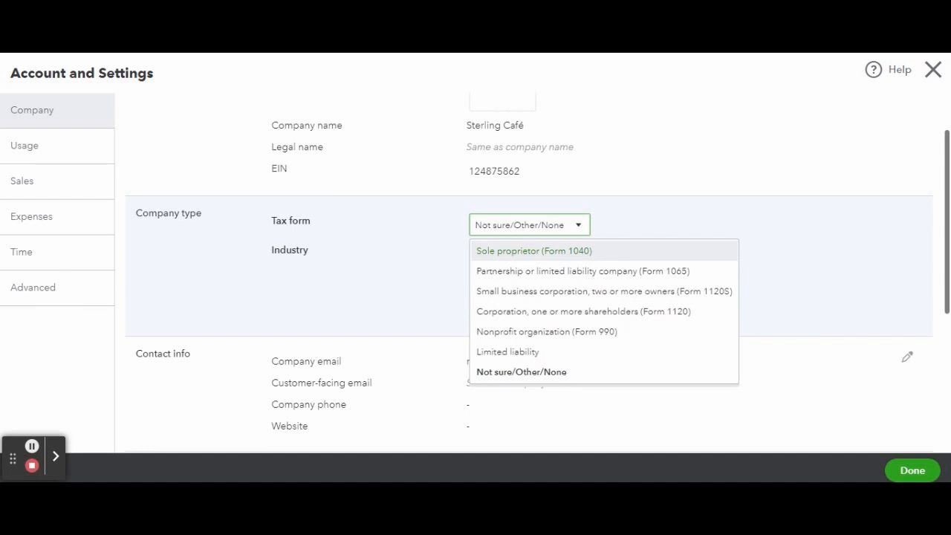
Keep tax form Not sure/Other/None and save industry Full-service restaurants, found by searching 'rest'
left_click(668, 215)
scroll(667, 214, "down", 1)
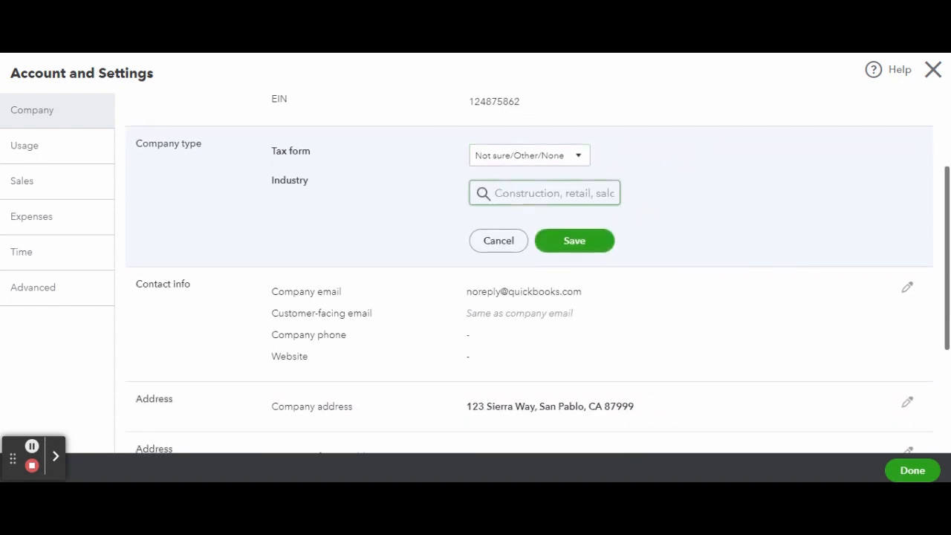
left_click(531, 191)
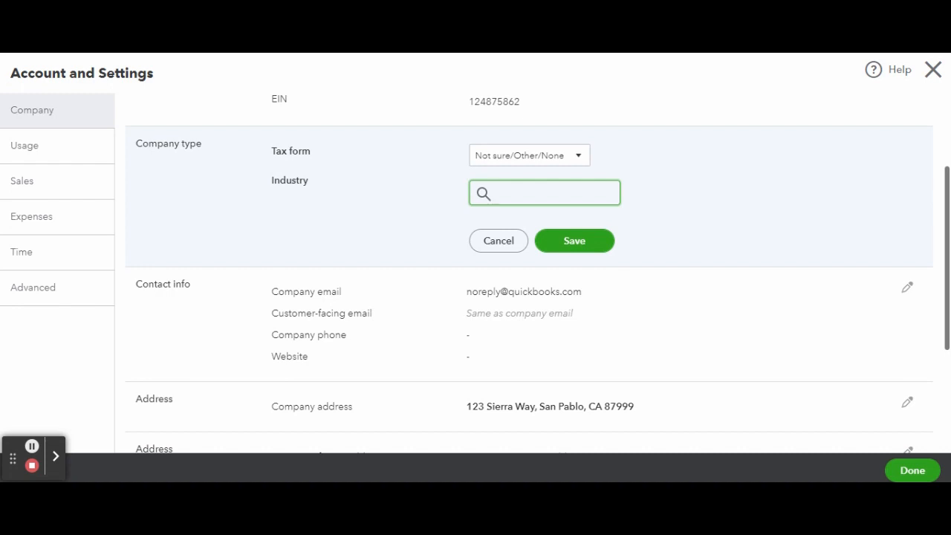
type("rest")
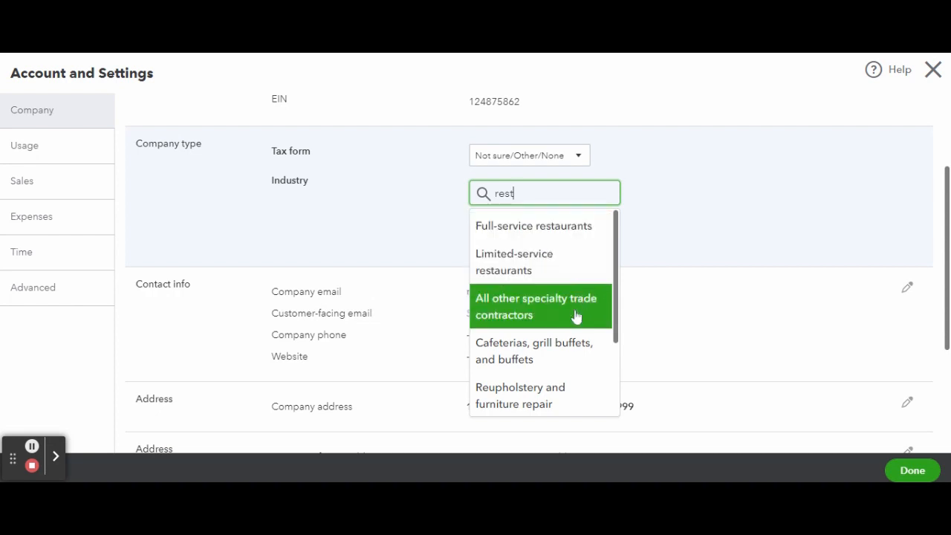
scroll(573, 349, "down", 3)
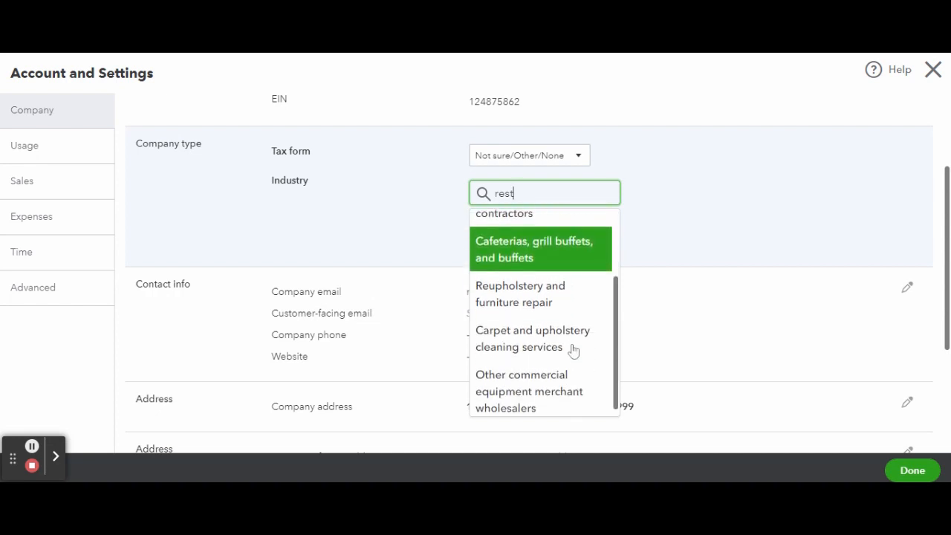
scroll(573, 349, "up", 3)
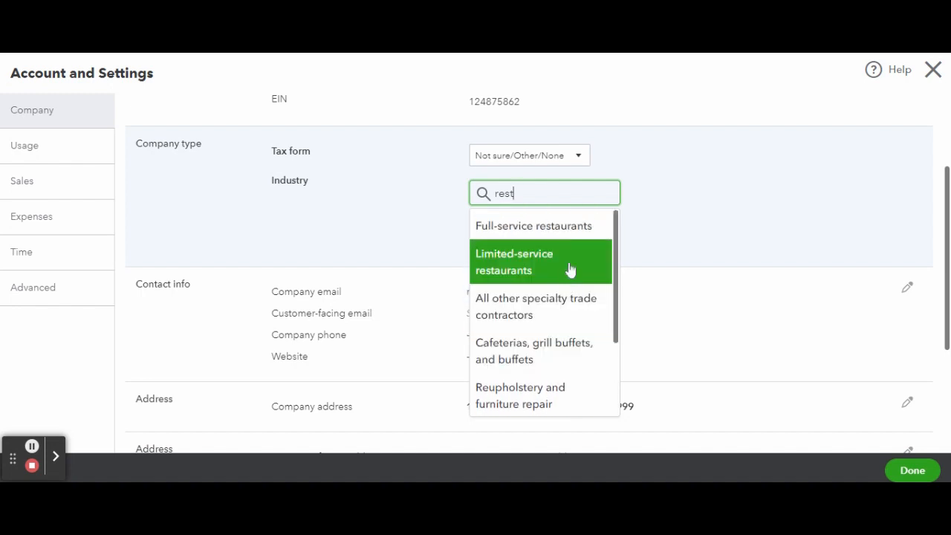
left_click(567, 235)
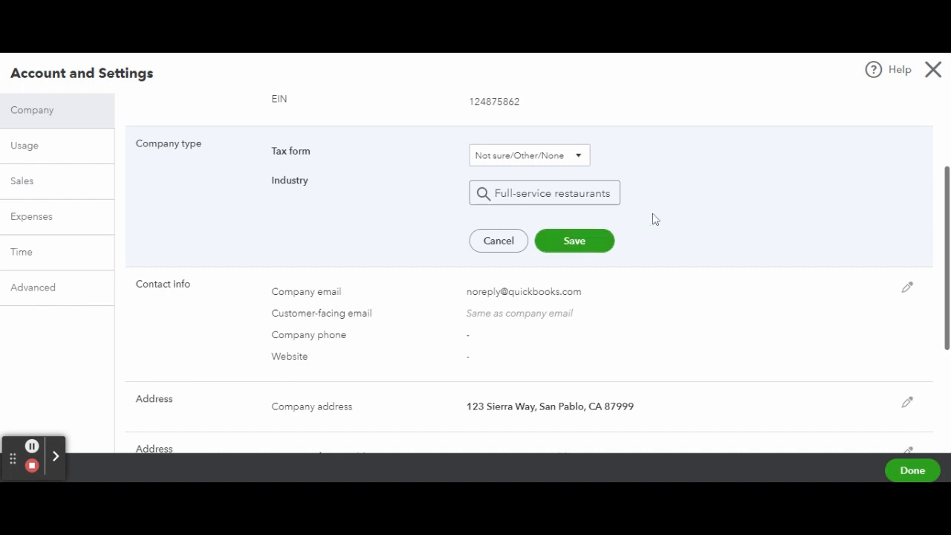
left_click(566, 242)
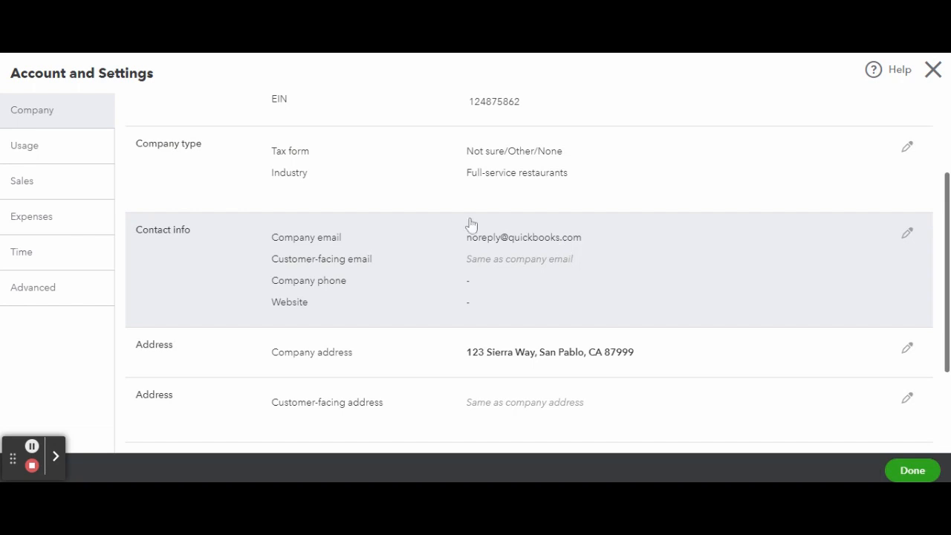
left_click(907, 236)
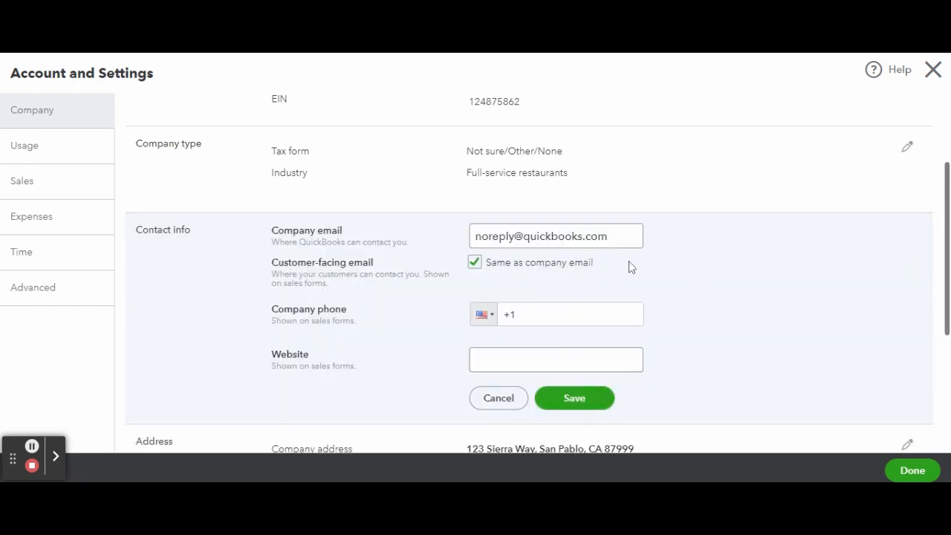
scroll(629, 267, "down", 2)
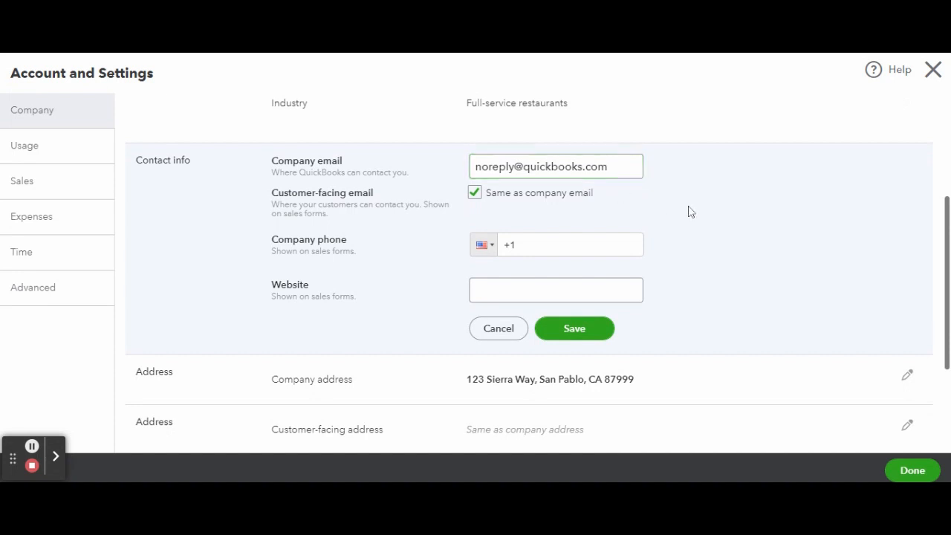
scroll(537, 264, "down", 1)
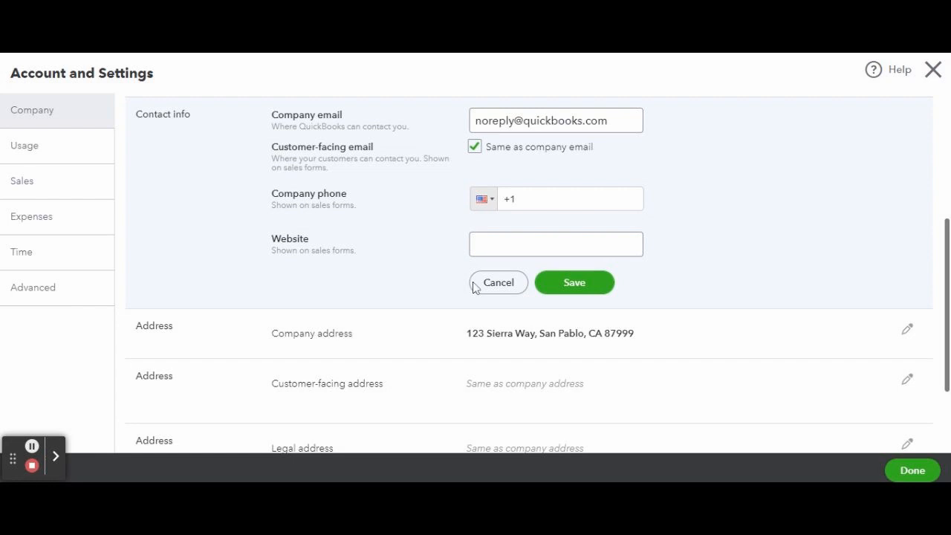
left_click(498, 283)
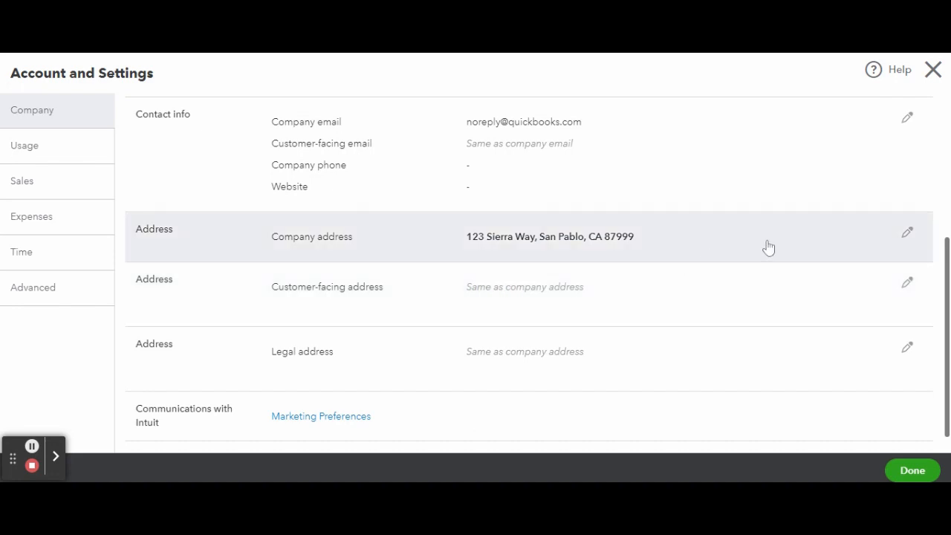
Edit the company address, filling in street, city, state and ZIP code
left_click(907, 235)
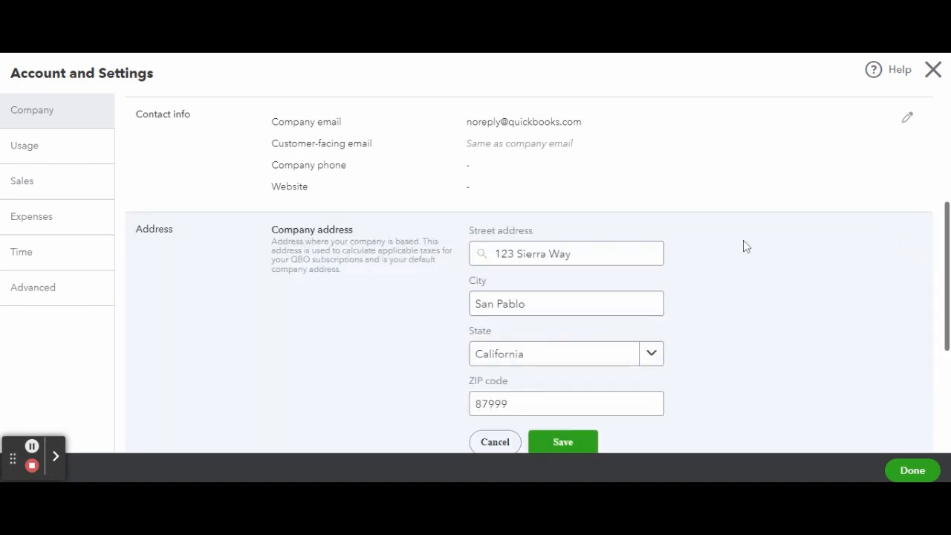
scroll(747, 247, "down", 1)
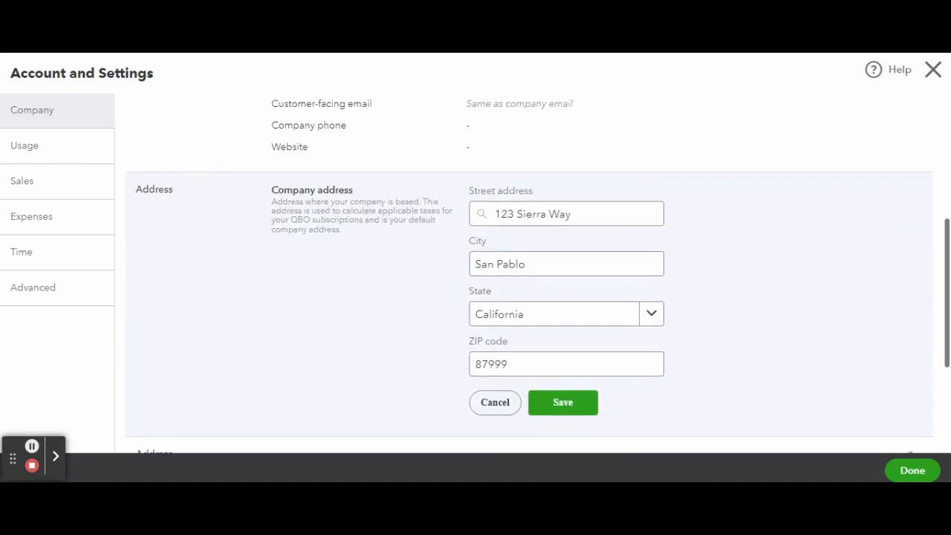
scroll(529, 273, "down", 1)
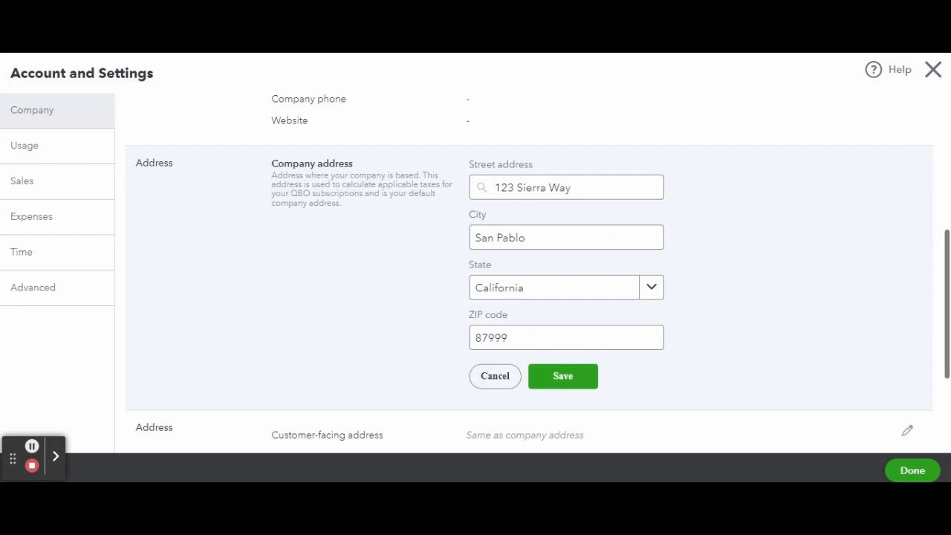
scroll(529, 268, "down", 3)
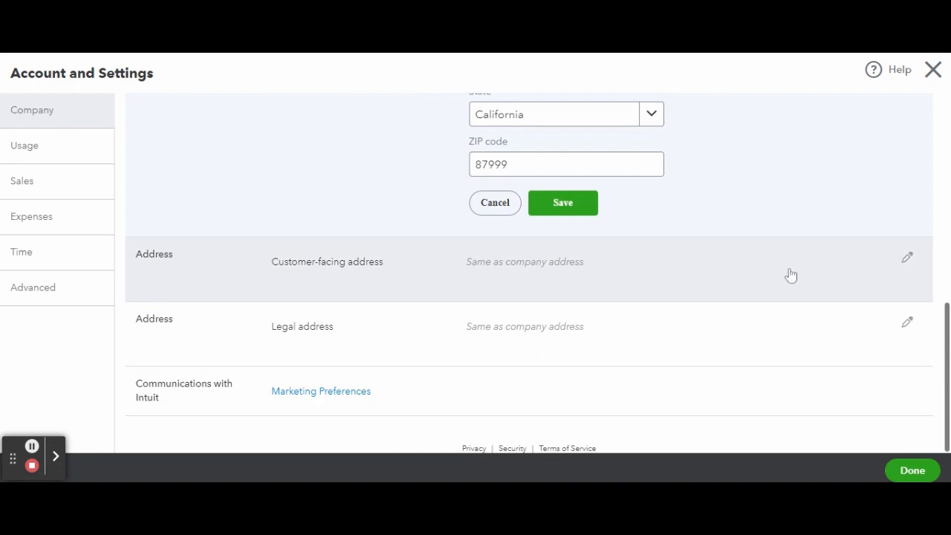
Leave the customer-facing address unchanged and switch to the Sales settings page
left_click(907, 262)
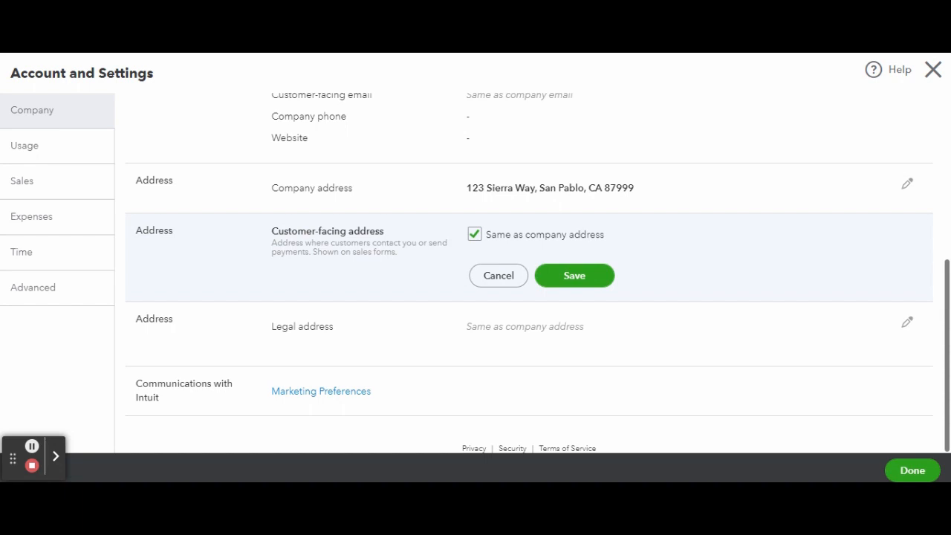
left_click(501, 276)
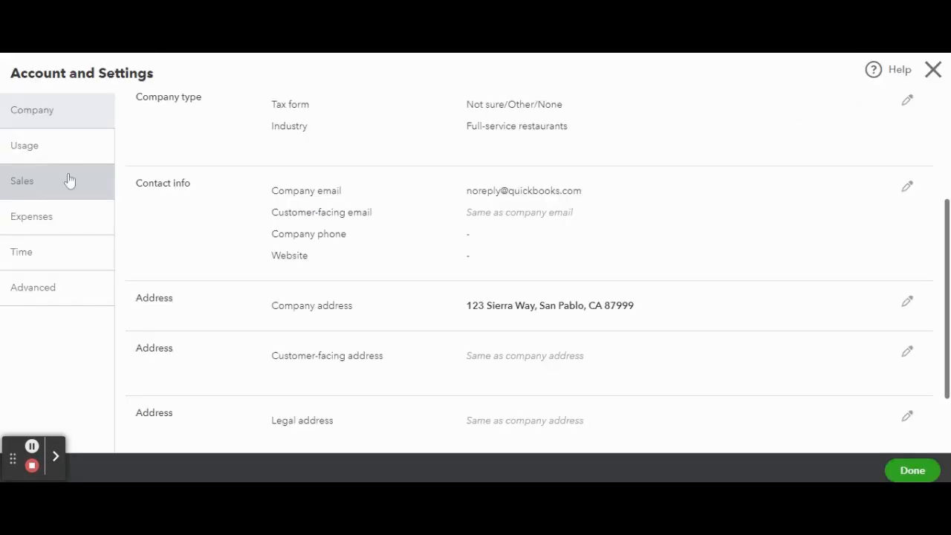
left_click(69, 181)
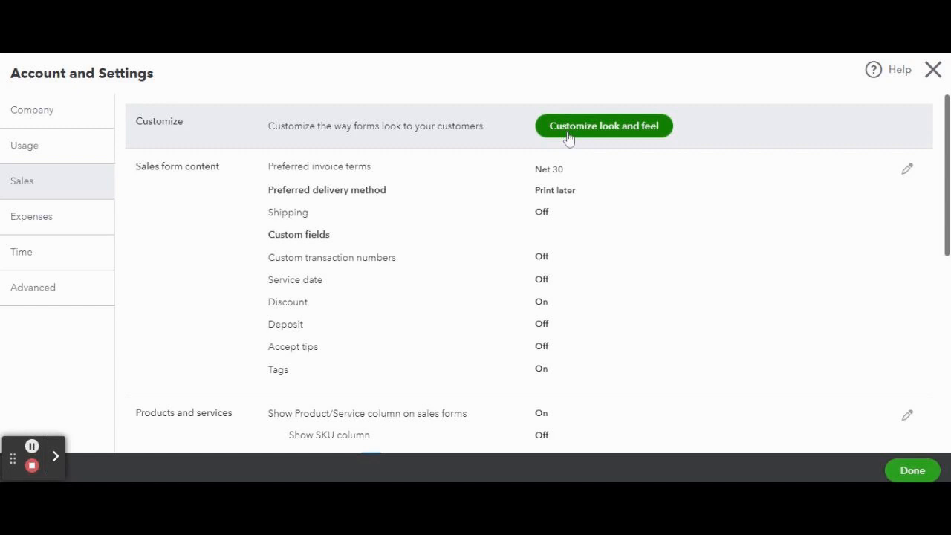
Use Customize look and feel in Sales settings to reach the custom form styles list
left_click(568, 139)
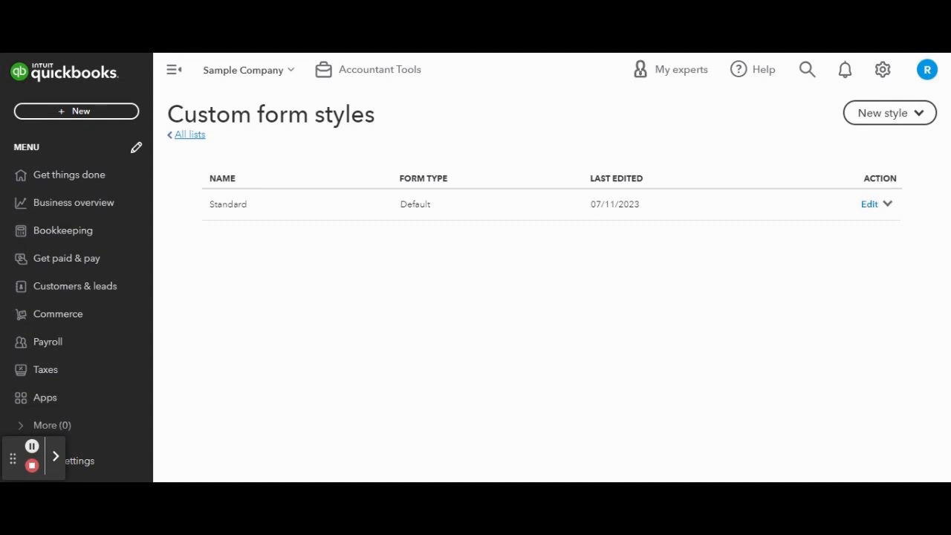
Create a new Sales receipt style from the New style menu
left_click(877, 119)
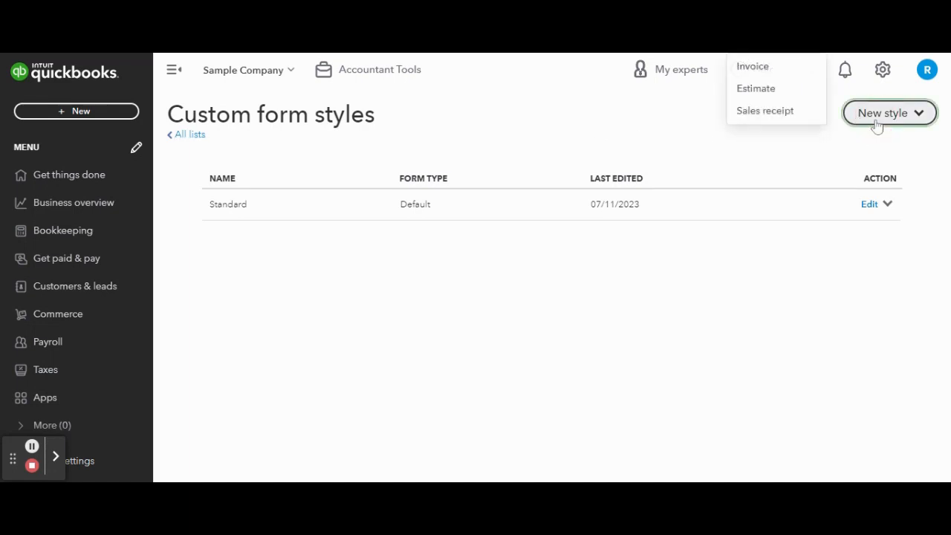
left_click(787, 113)
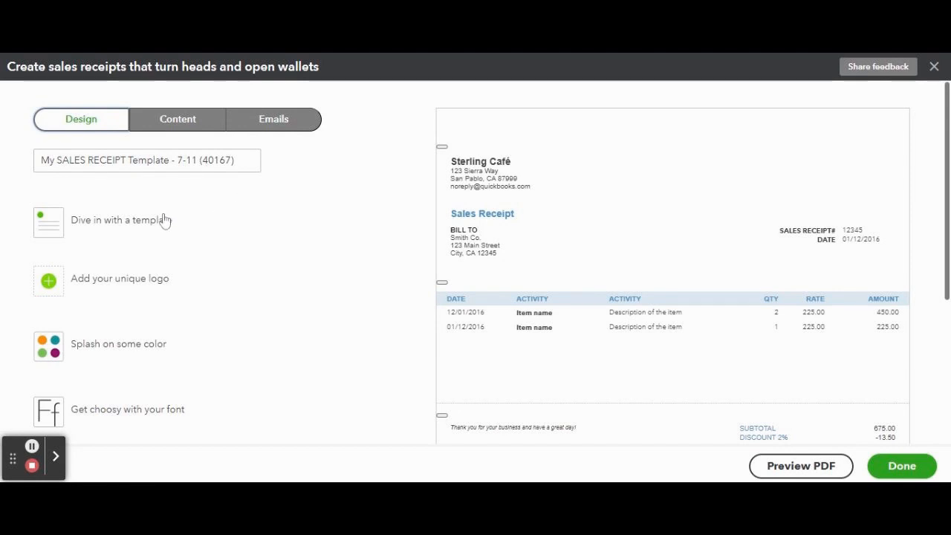
Preview the Friendly, Airy classic, Airy new and Modern templates, confirming the template change
left_click(141, 226)
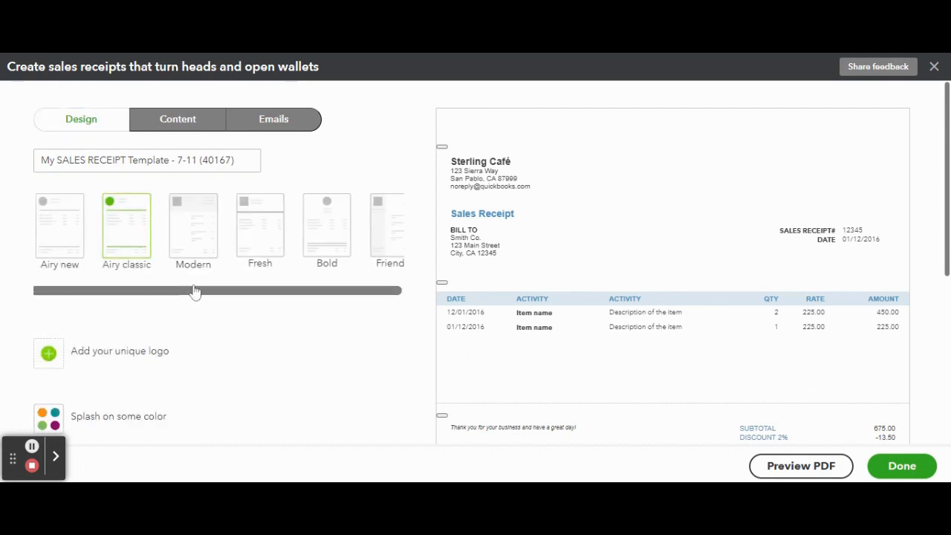
left_click(319, 291)
left_click_drag(320, 291, 360, 299)
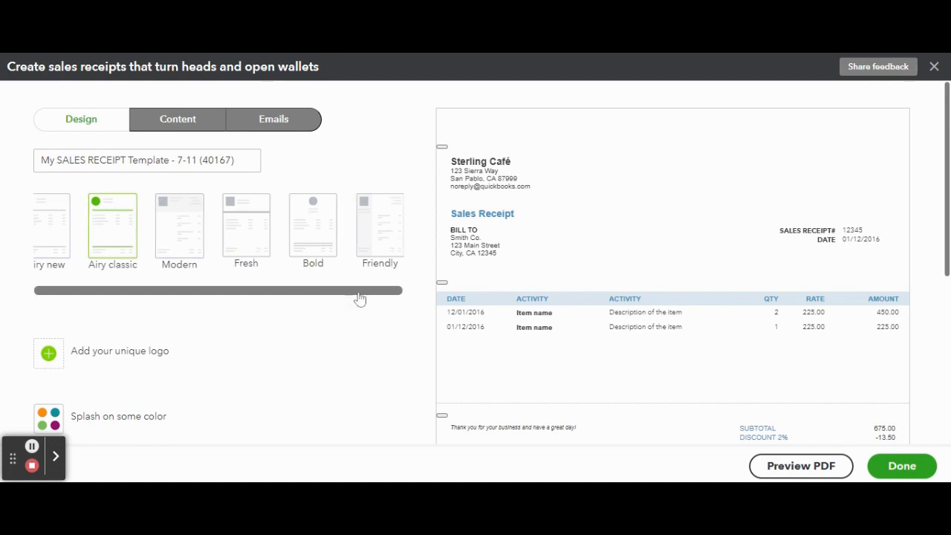
left_click(380, 249)
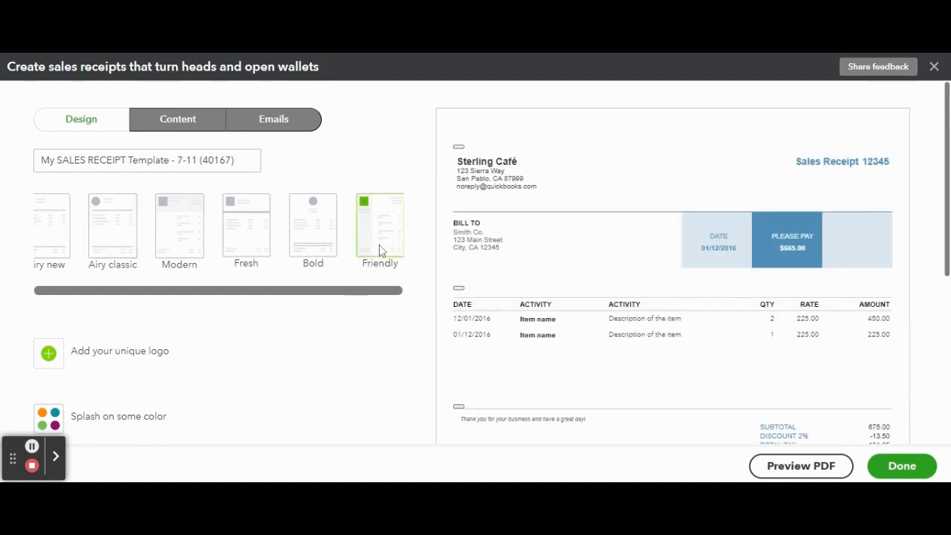
left_click(96, 239)
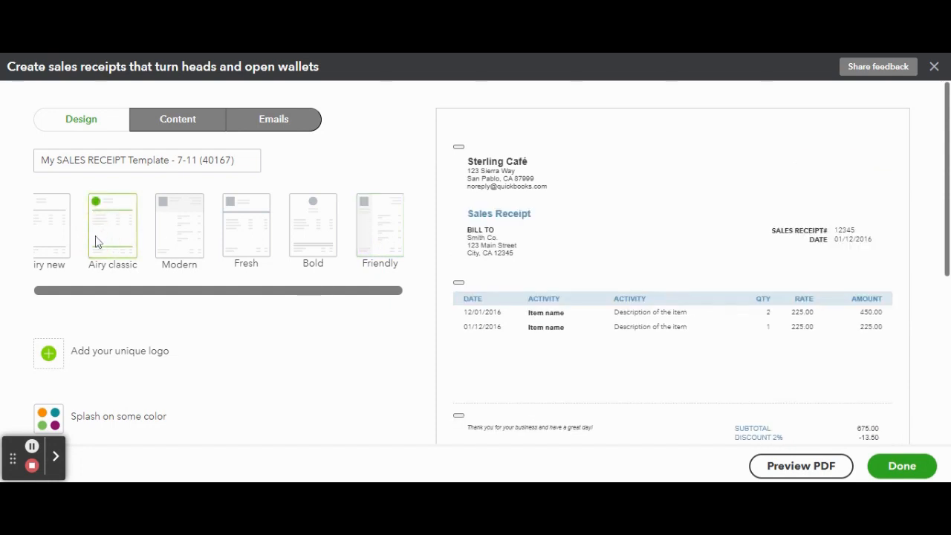
left_click(52, 236)
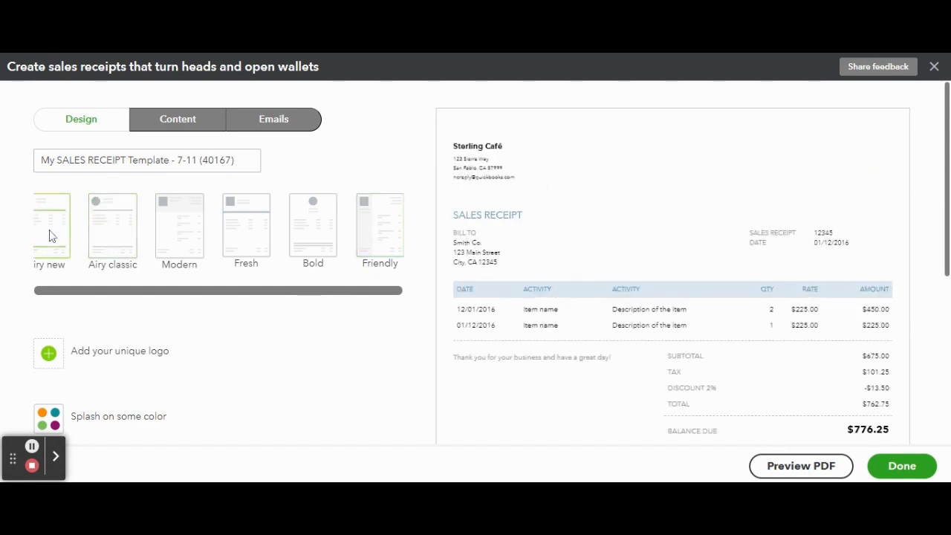
left_click(172, 235)
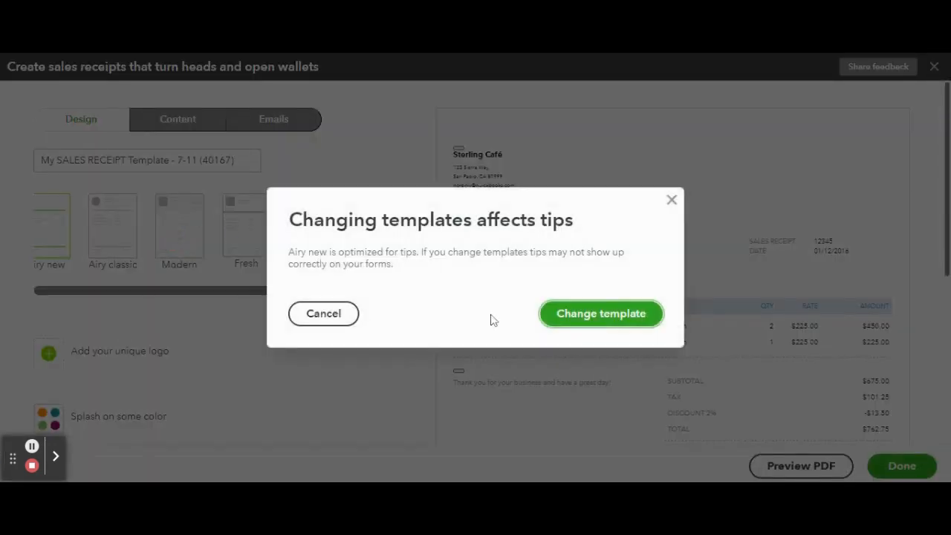
left_click(570, 329)
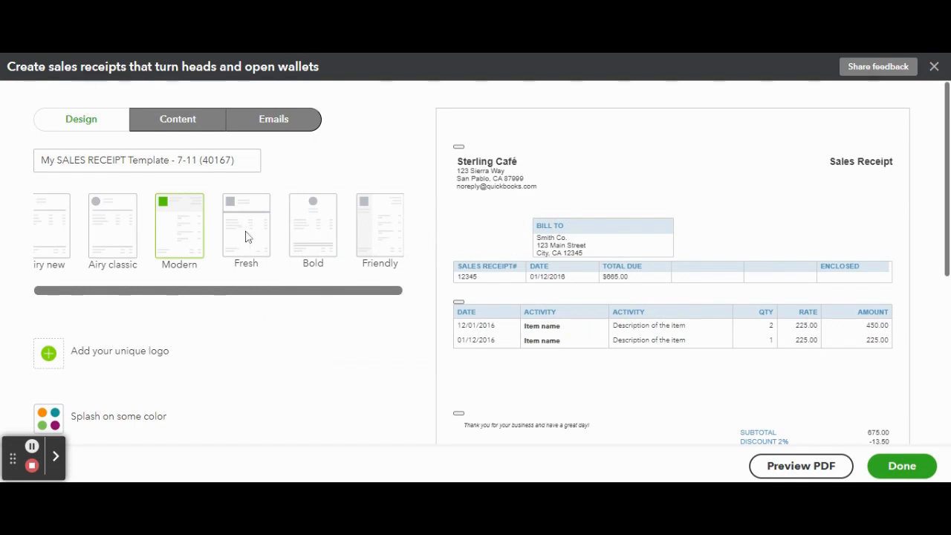
Compare Bold, Fresh, Friendly, Airy classic and Modern again, then apply the Bold template
left_click(333, 228)
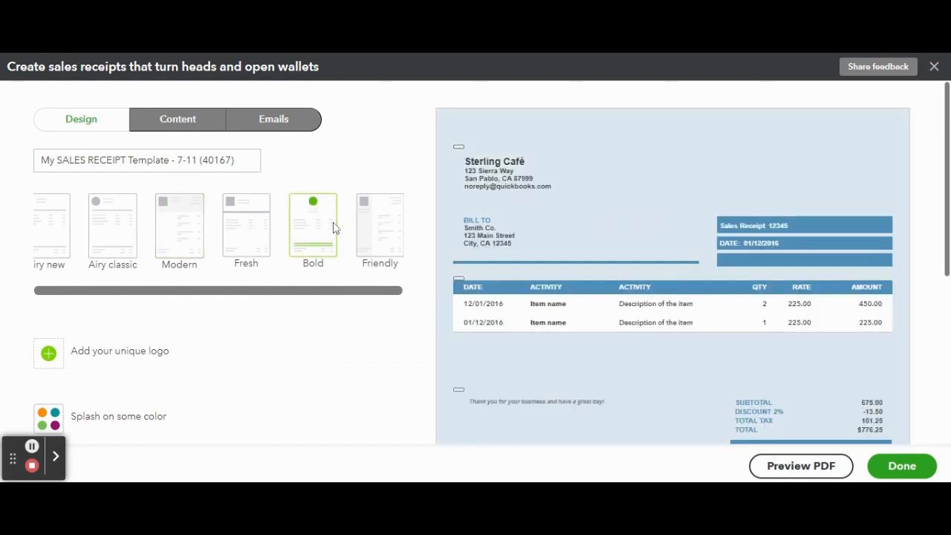
left_click(251, 221)
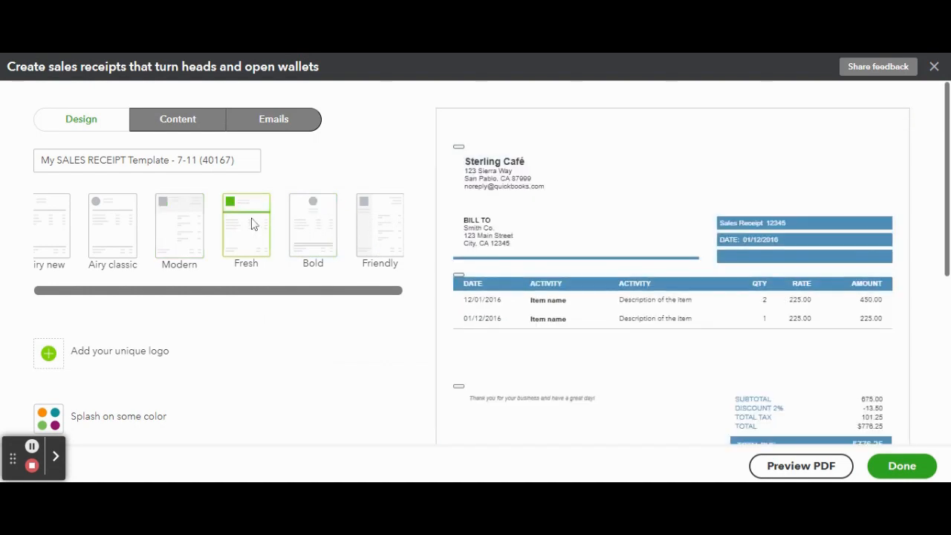
left_click(368, 234)
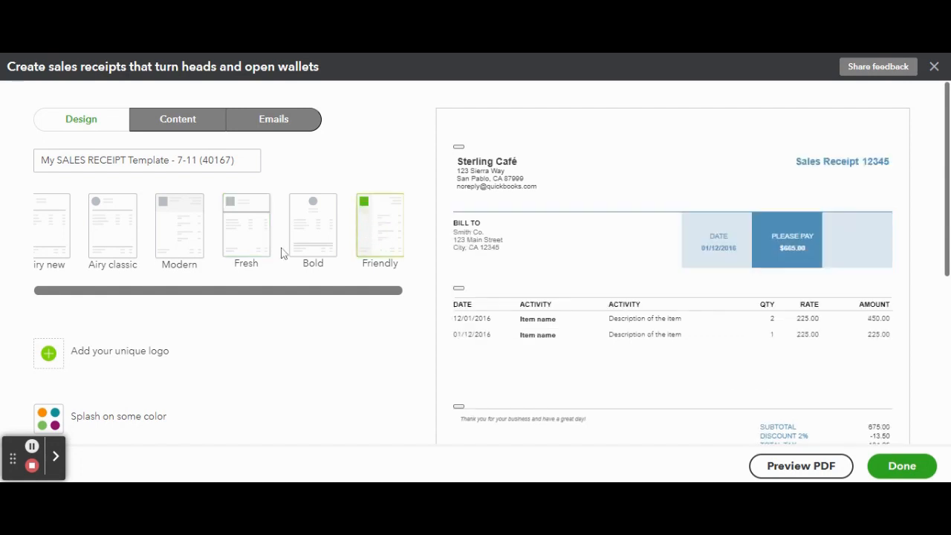
scroll(229, 258, "down", 1)
left_click(105, 212)
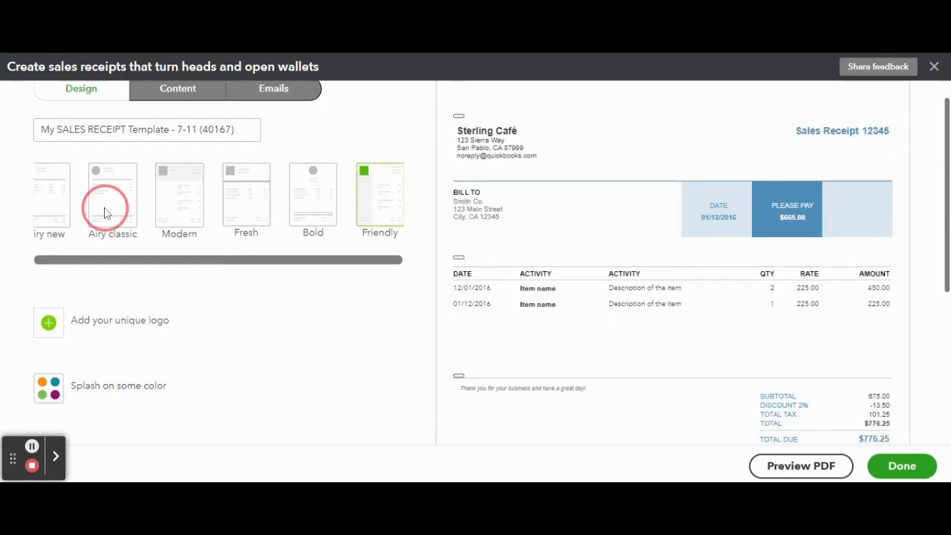
left_click(200, 205)
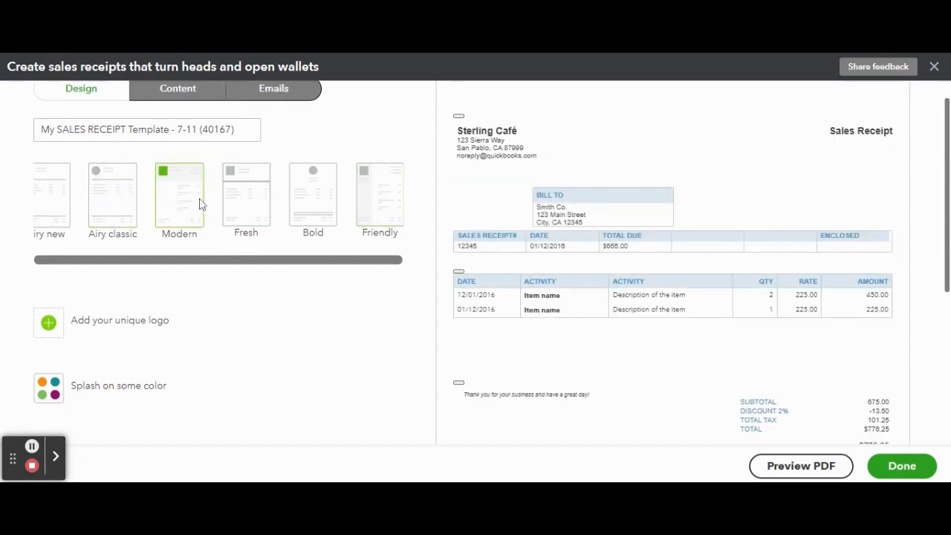
left_click(265, 210)
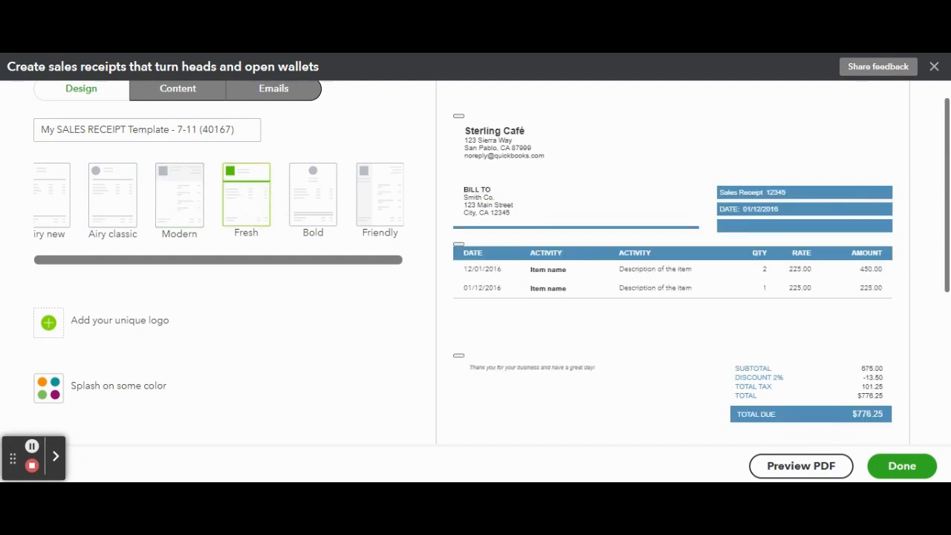
left_click(319, 209)
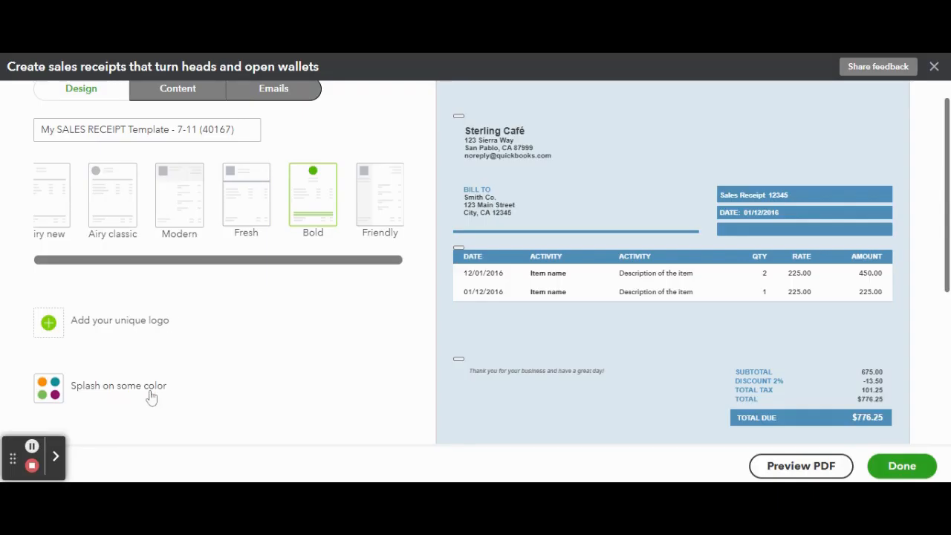
Try a dark maroon, then set the receipt colour to dark red #82001d
left_click(149, 394)
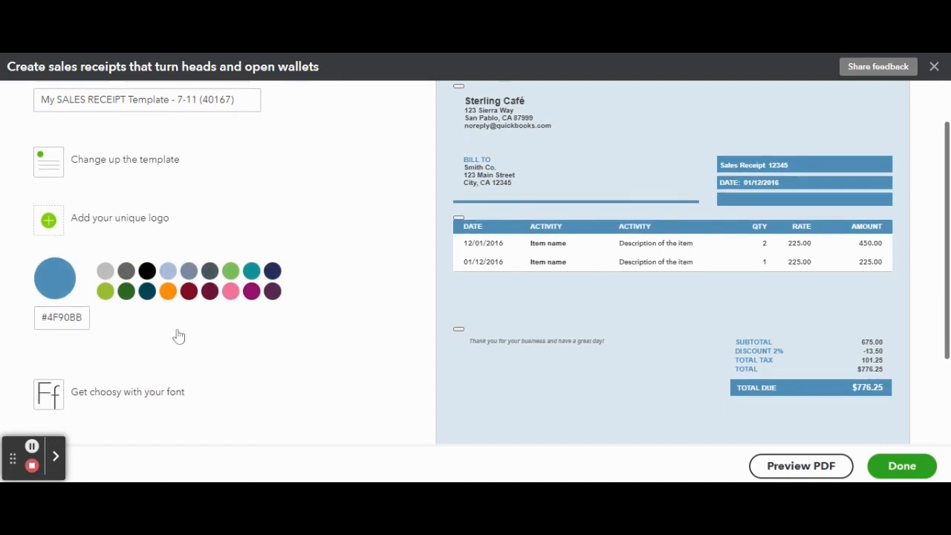
left_click(211, 295)
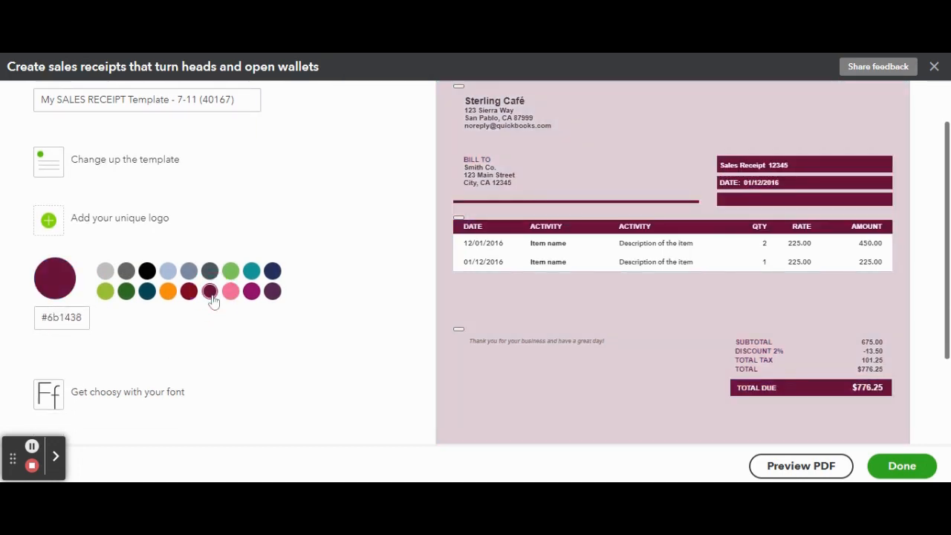
left_click(188, 296)
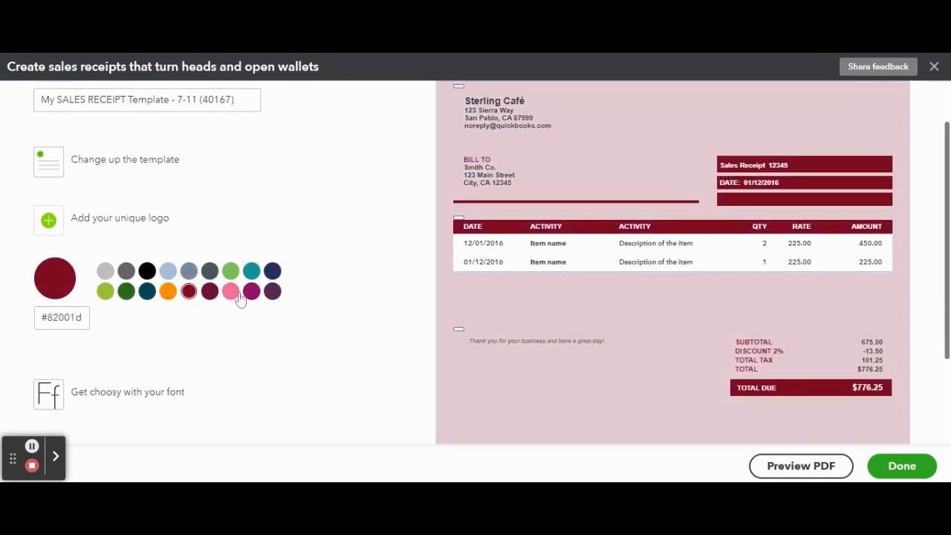
scroll(244, 329, "up", 1)
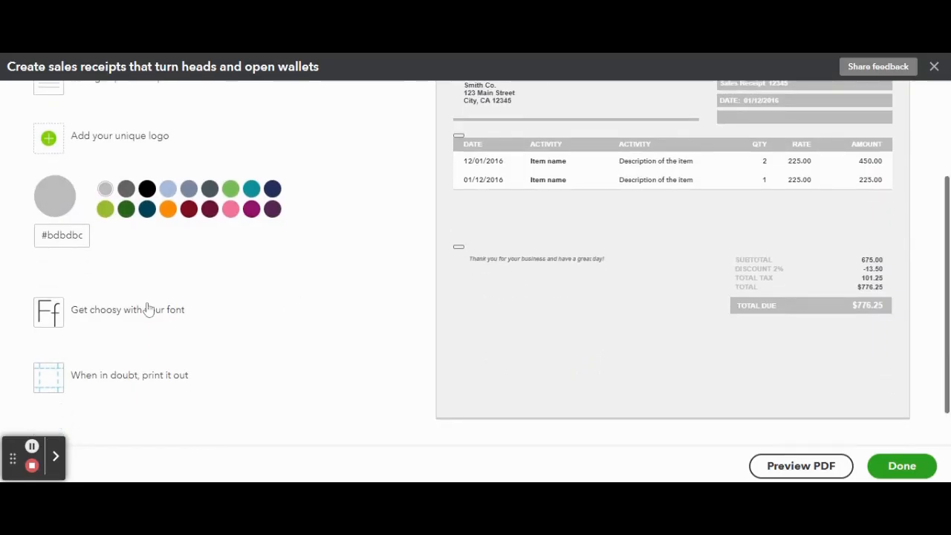
Bring up the receipt's font options under Get choosy with your font
left_click(144, 310)
Try Courier as the receipt font, then settle on Arial Unicode MS
left_click(106, 253)
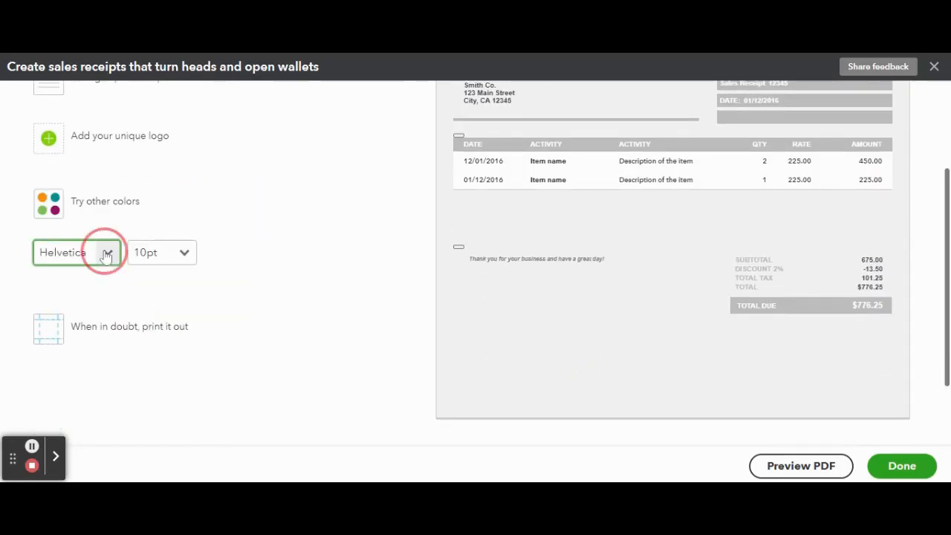
left_click(108, 304)
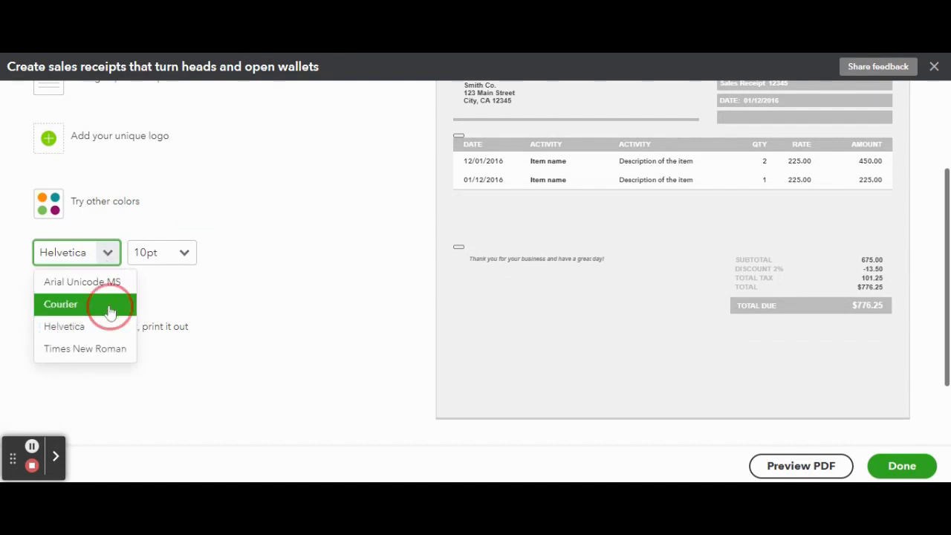
left_click(107, 254)
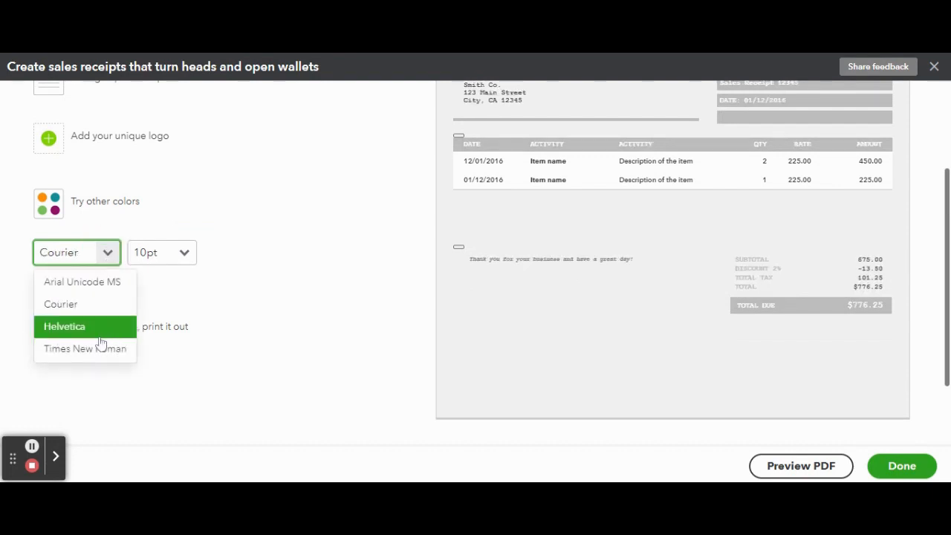
left_click(106, 285)
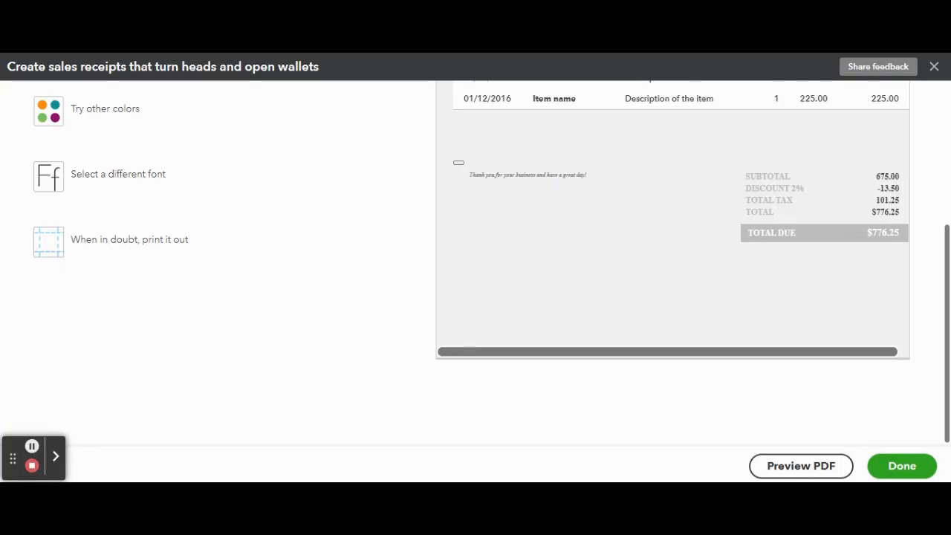
scroll(809, 350, "up", 5)
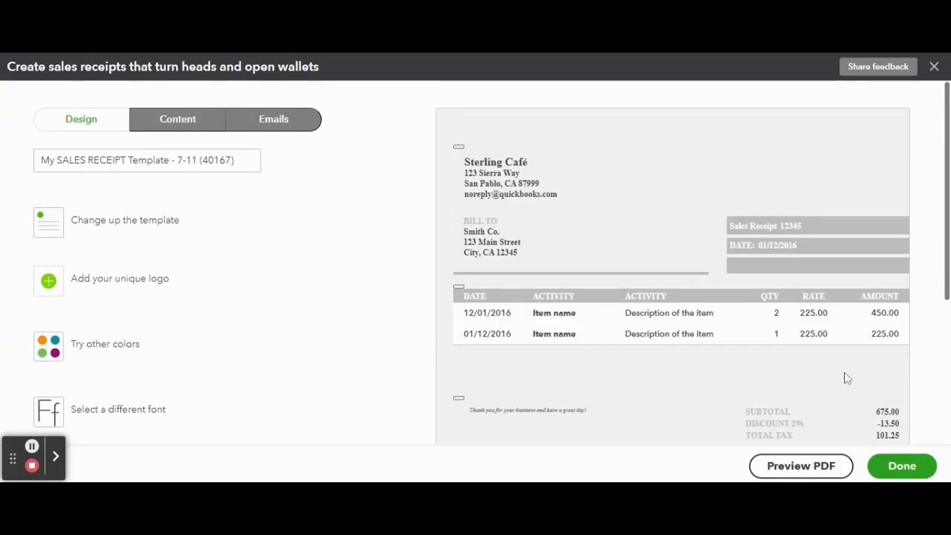
Add the business address and website fields to the receipt header
left_click(183, 119)
left_click(547, 202)
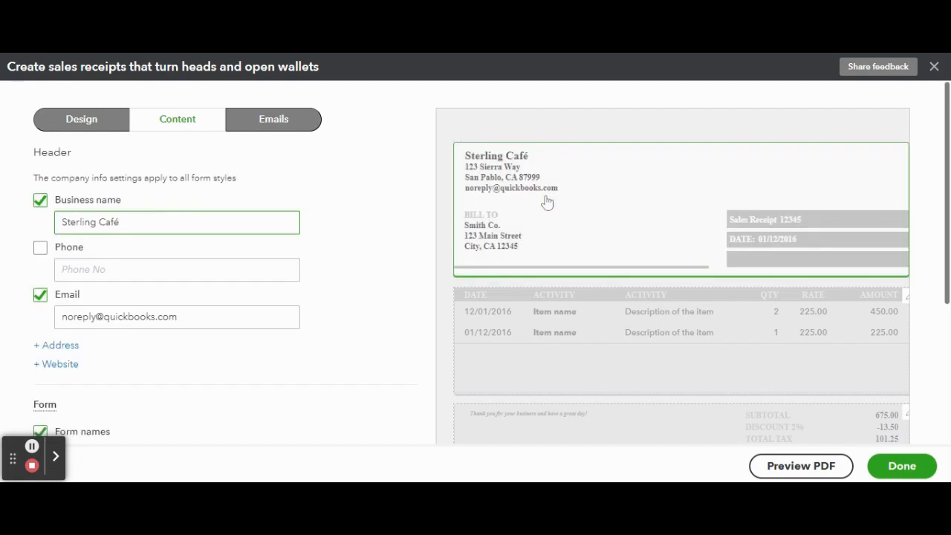
scroll(344, 178, "down", 1)
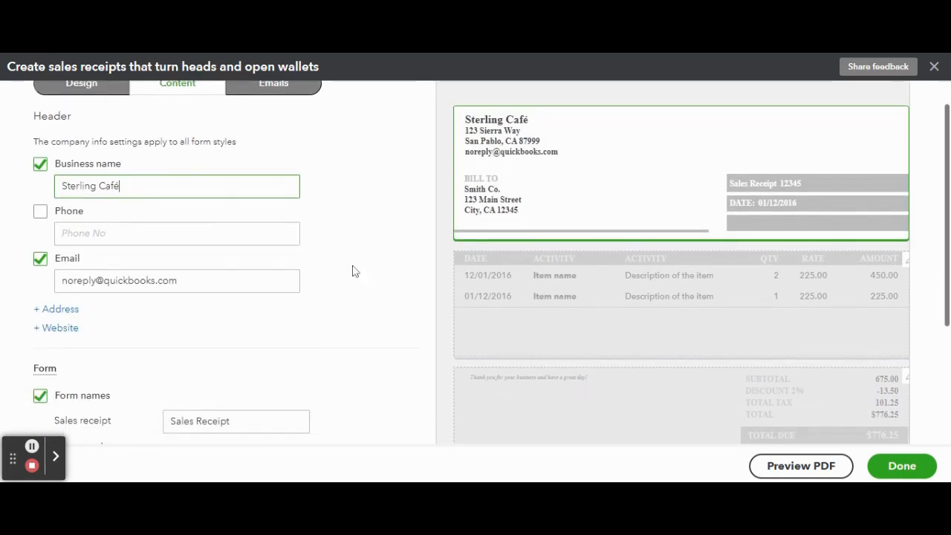
scroll(352, 270, "down", 1)
left_click(59, 275)
left_click(52, 378)
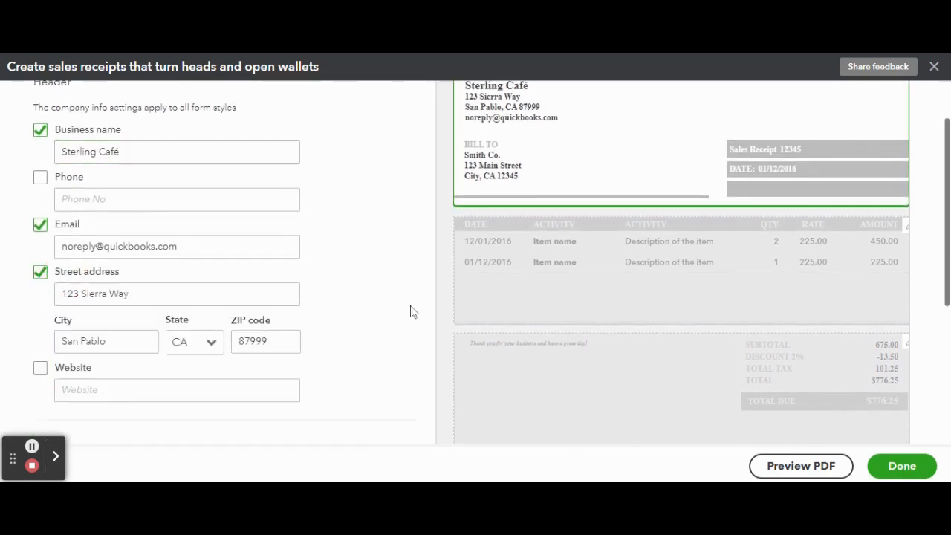
scroll(367, 301, "down", 5)
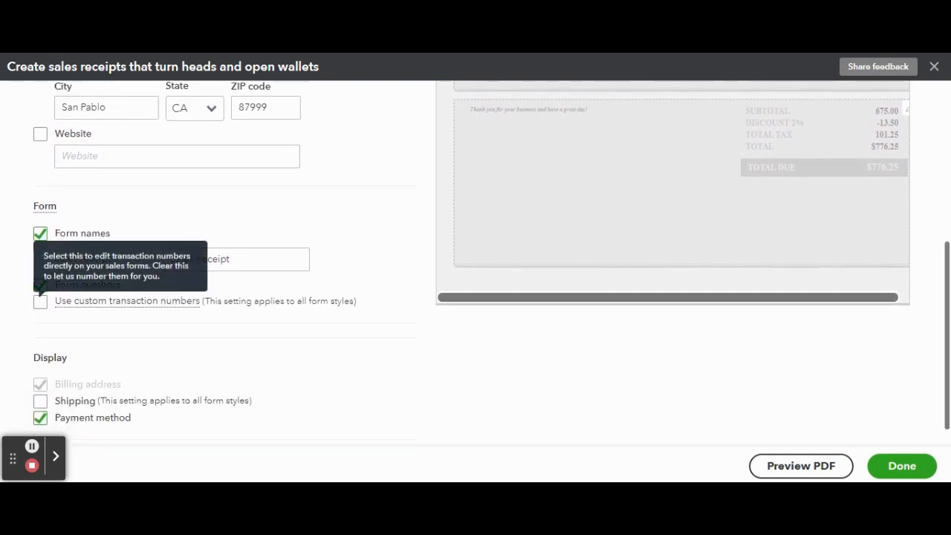
scroll(45, 281, "down", 1)
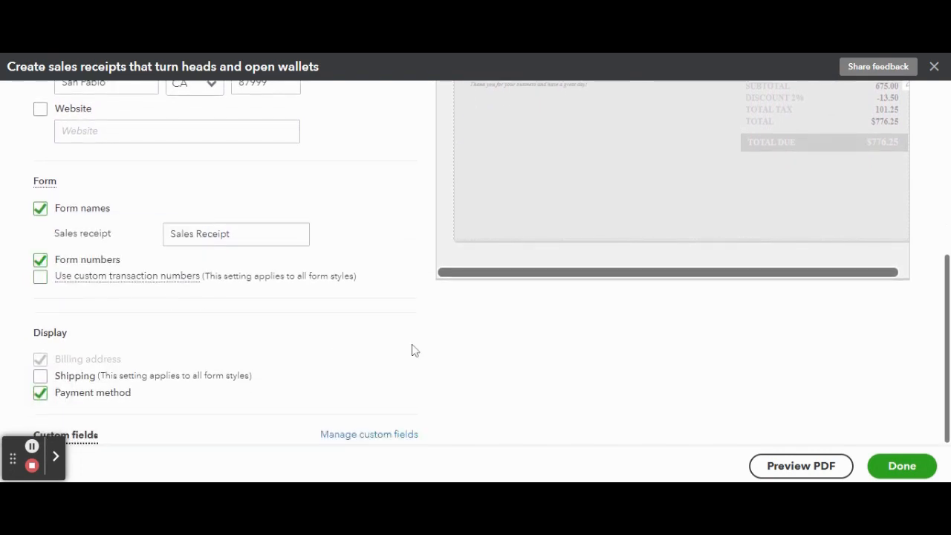
scroll(415, 351, "up", 5)
Show item descriptions inside the Product/Service column of the activity table
left_click(531, 340)
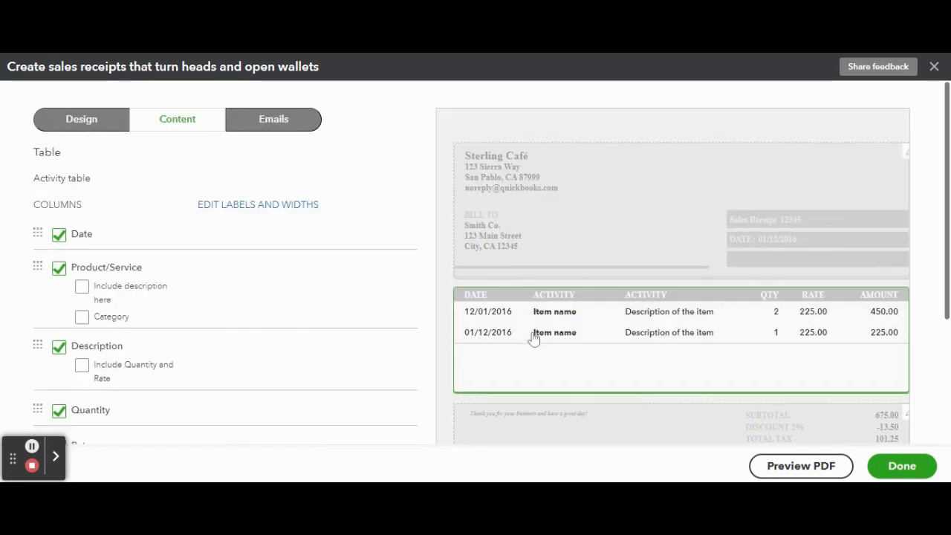
scroll(398, 221, "down", 1)
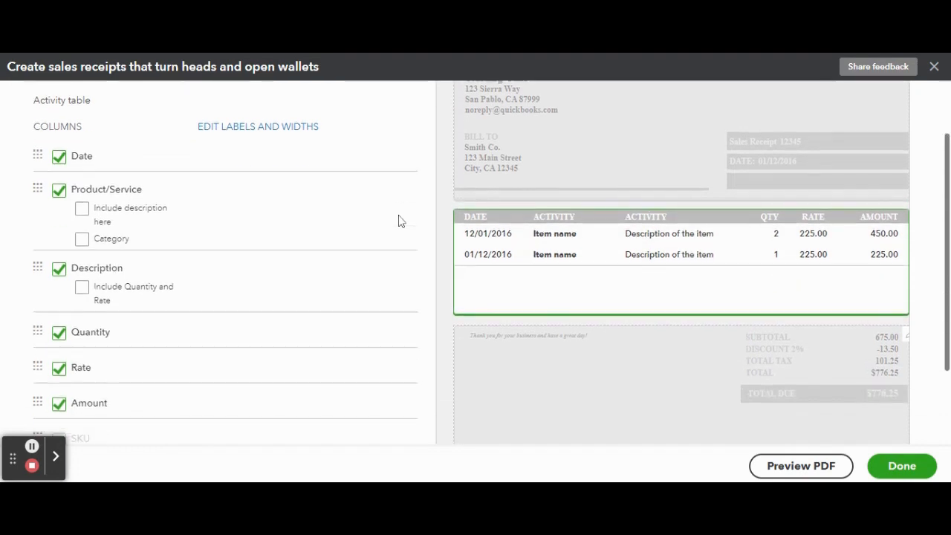
left_click(82, 209)
scroll(119, 361, "down", 3)
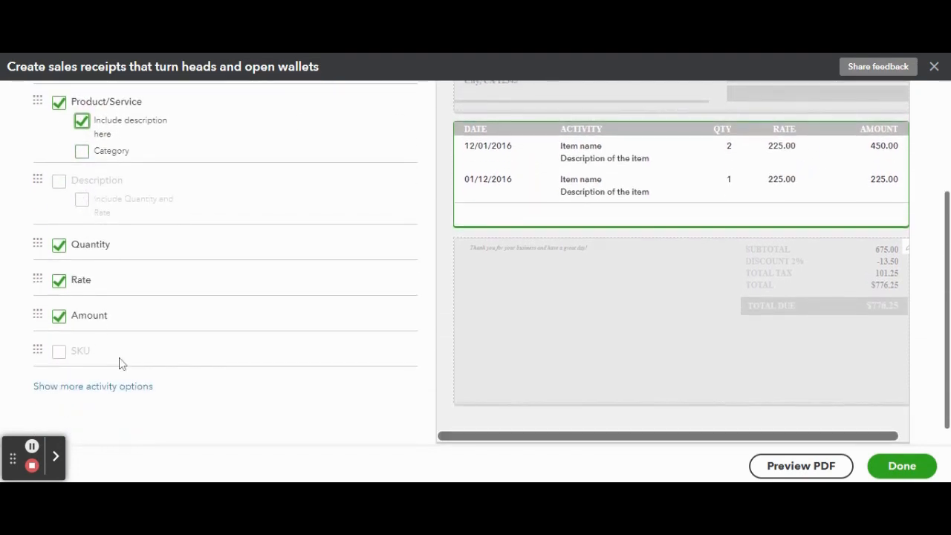
scroll(454, 380, "up", 3)
Change the footer customer message to 'Have a day that shines like Sterling!'
left_click(520, 394)
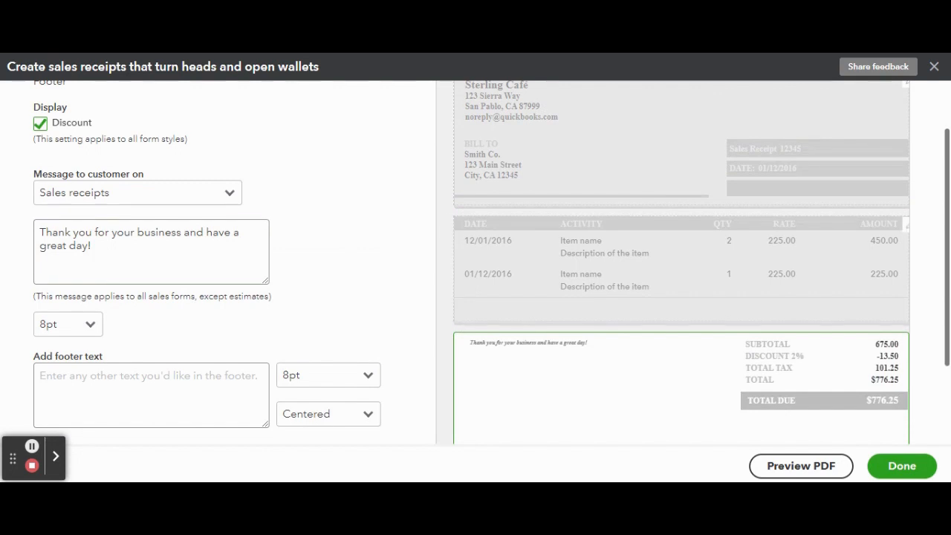
double_click(217, 232)
key("ctrl+a")
type("Have a ")
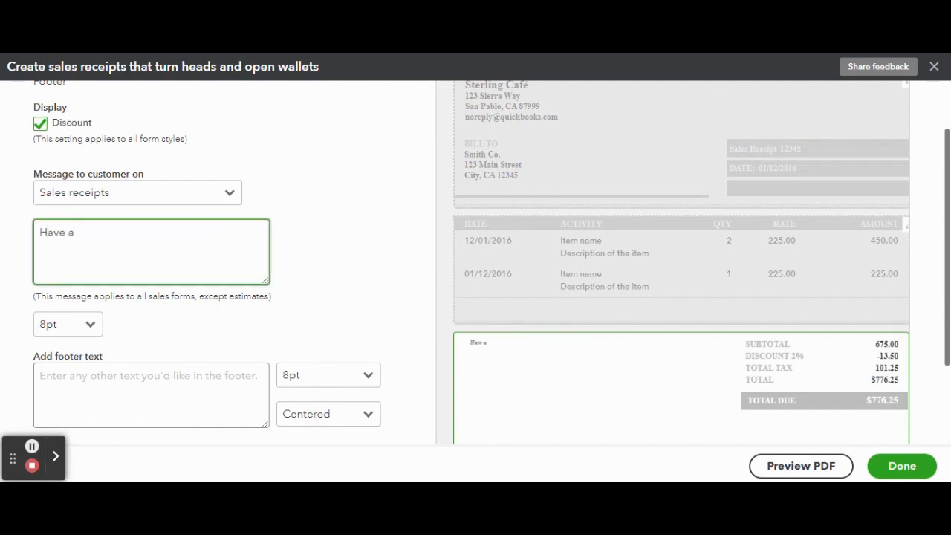
type("Sterling Shine day!")
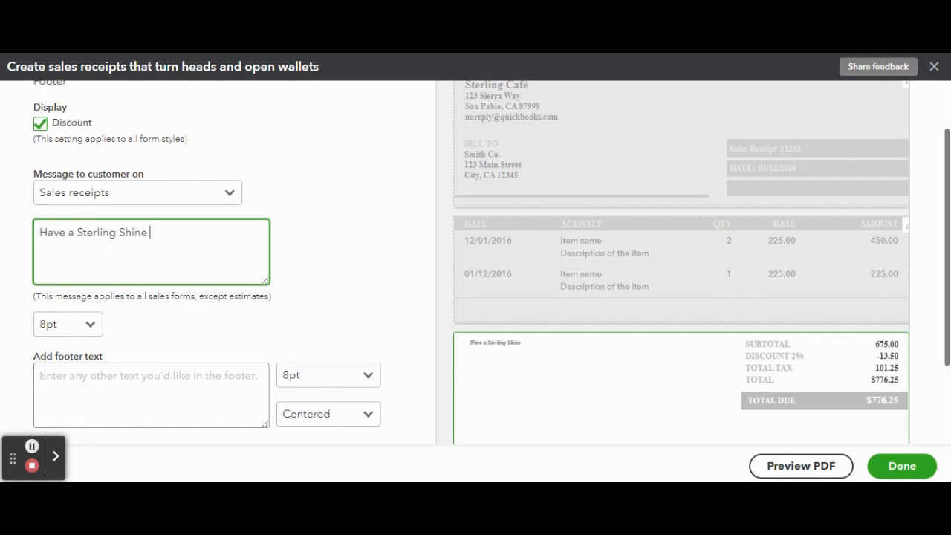
key("BackSpace")
key("BackSpace")
key("BackSpace")
key("BackSpace")
key("BackSpace")
key("BackSpace")
key("BackSpace")
key("BackSpace")
key("BackSpace")
key("BackSpace")
key("BackSpace")
key("BackSpace")
key("BackSpace")
key("BackSpace")
key("BackSpace")
key("BackSpace")
key("BackSpace")
key("BackSpace")
key("BackSpace")
type("day that Shin")
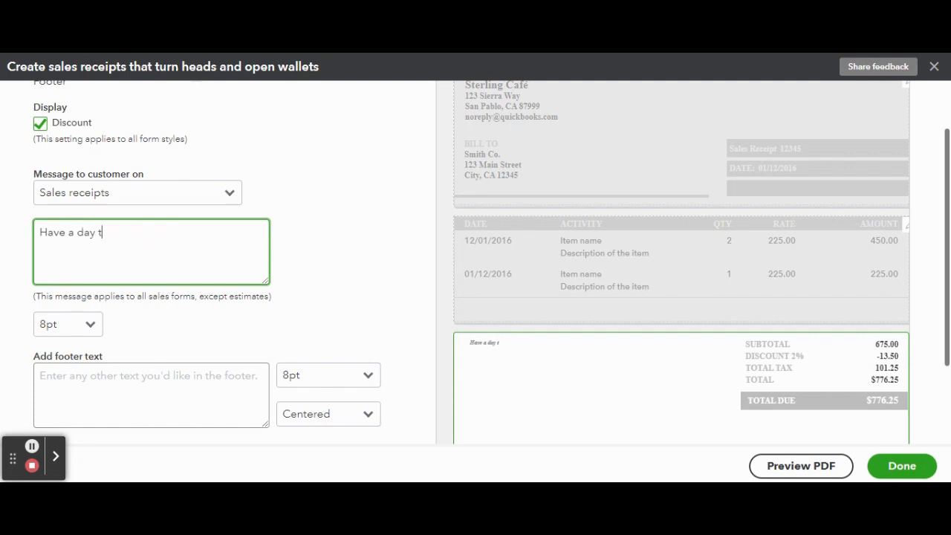
key("BackSpace")
key("BackSpace")
key("BackSpace")
key("BackSpace")
type("shines like Sterling!")
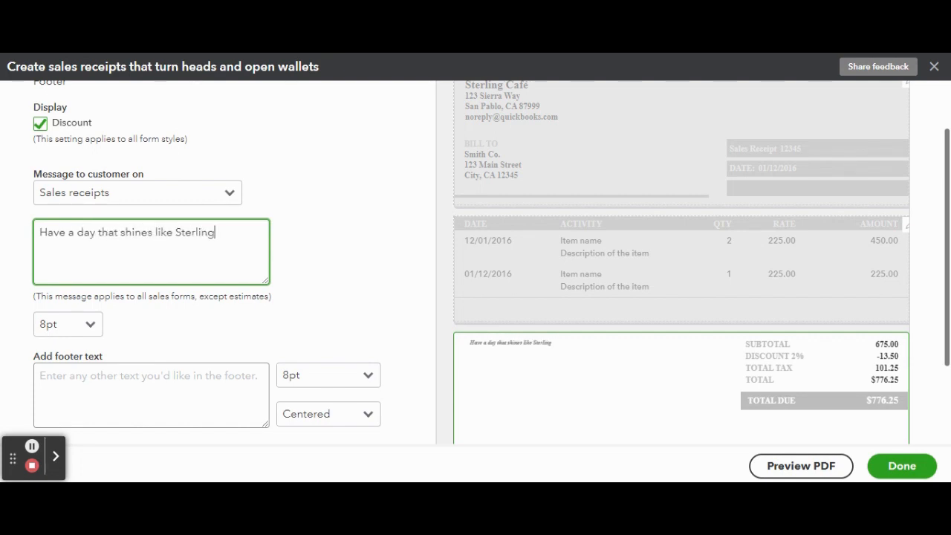
left_click(372, 307)
Bring up the designer's Emails settings for receipts
scroll(373, 310, "down", 2)
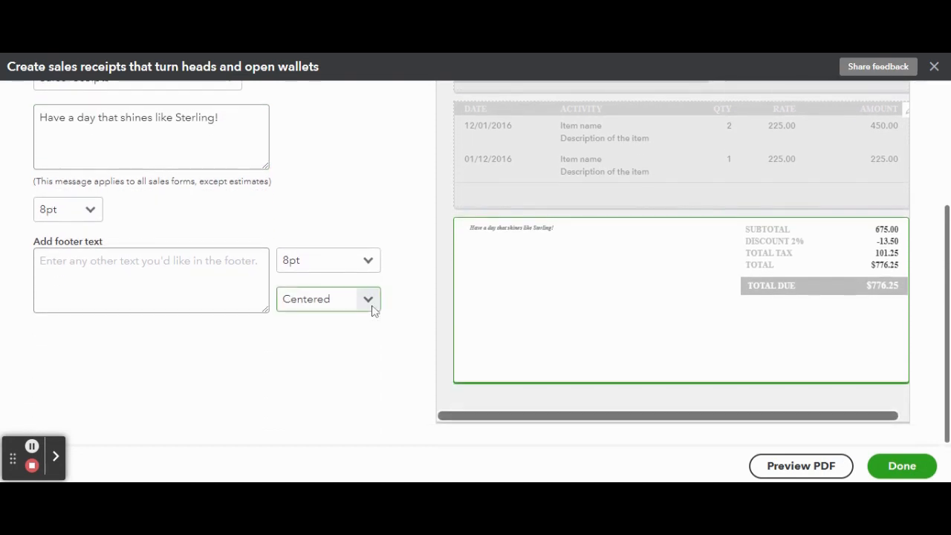
scroll(373, 310, "up", 3)
left_click(272, 121)
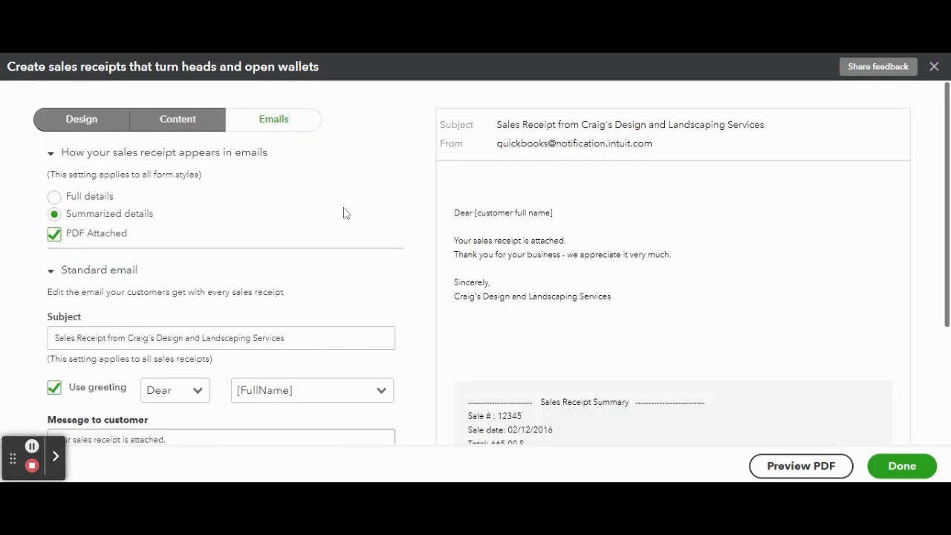
Set emailed receipts to show Full details and save the custom receipt style
left_click(54, 196)
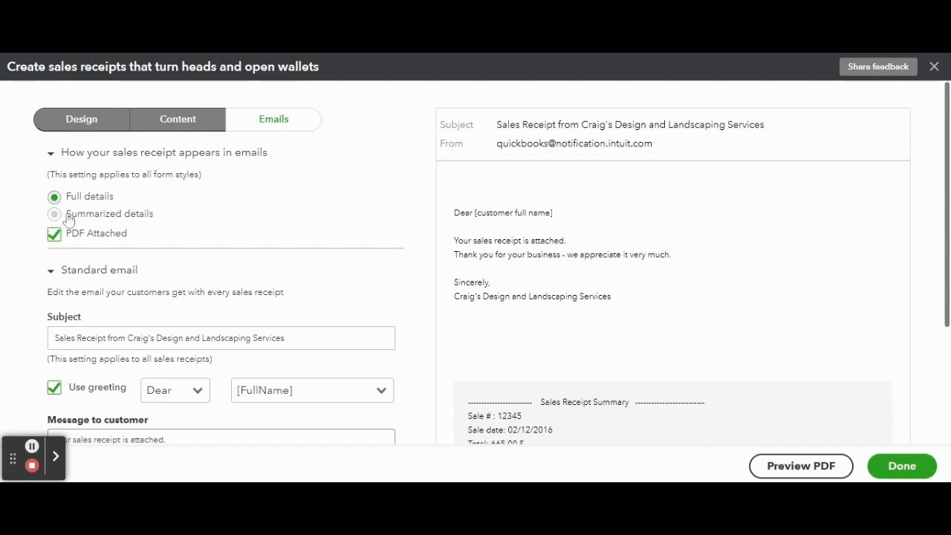
scroll(590, 251, "down", 1)
scroll(590, 253, "down", 1)
scroll(590, 253, "up", 2)
scroll(372, 242, "down", 2)
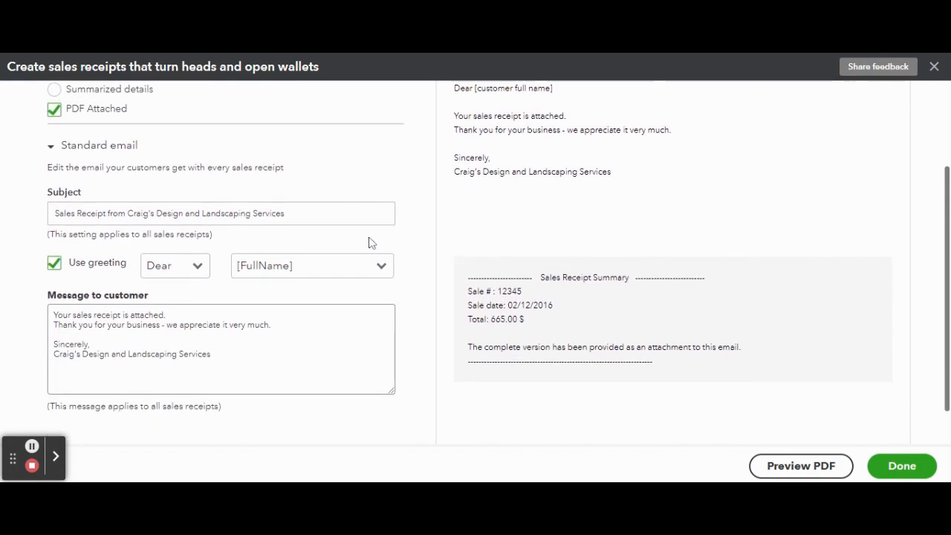
scroll(372, 243, "down", 1)
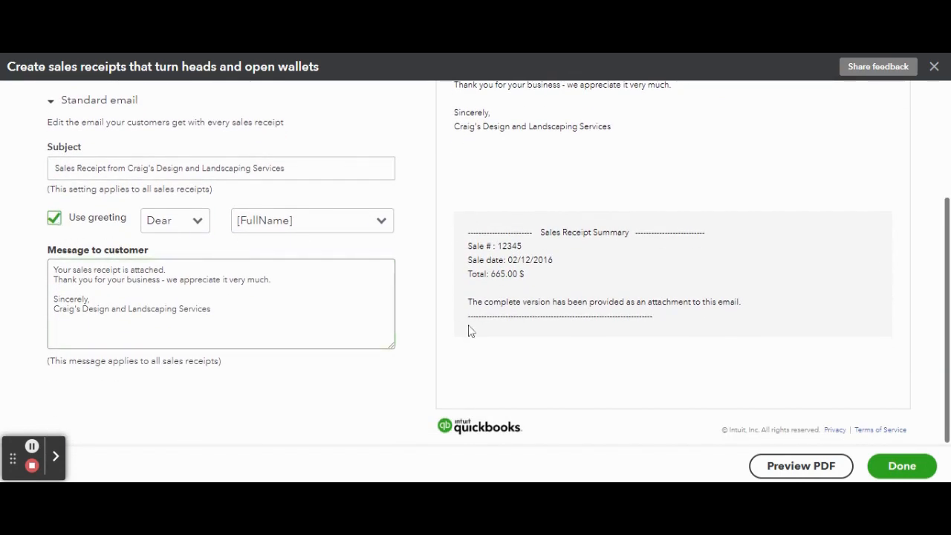
scroll(654, 392, "up", 1)
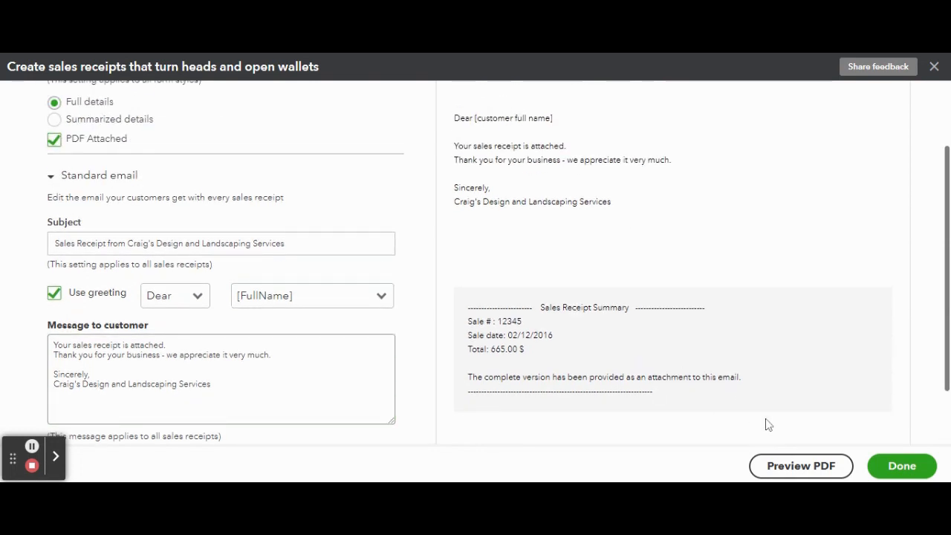
scroll(819, 428, "up", 1)
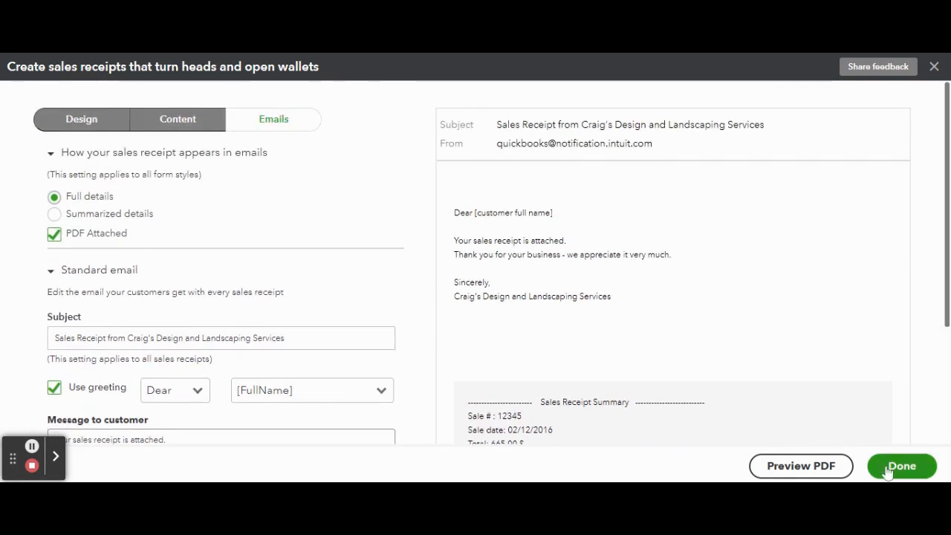
left_click(899, 466)
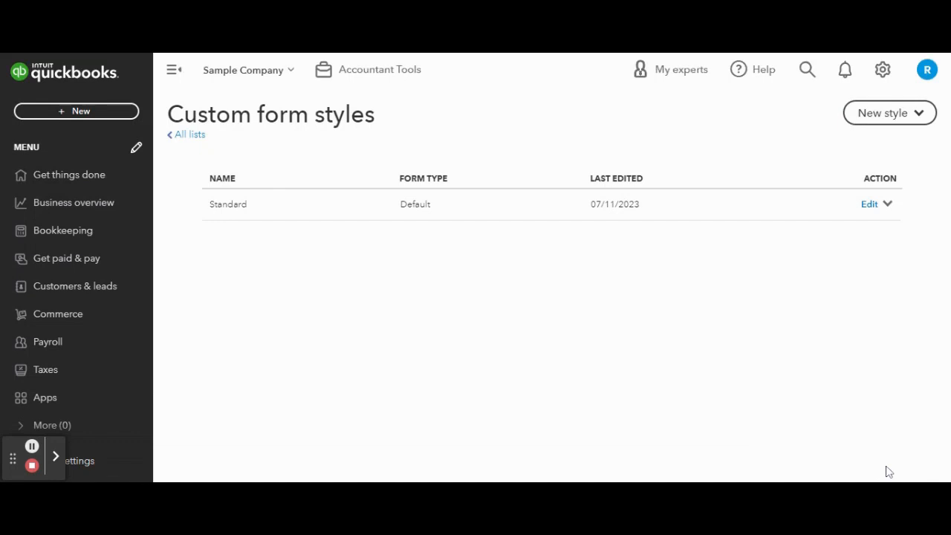